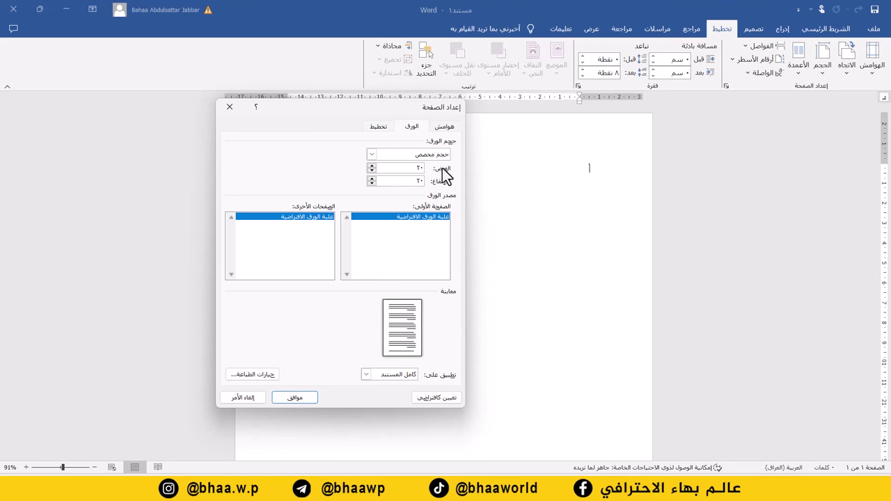
- Apply the square 20 × 20 page size and zoom out to 80% to see the page
left_click(296, 399)
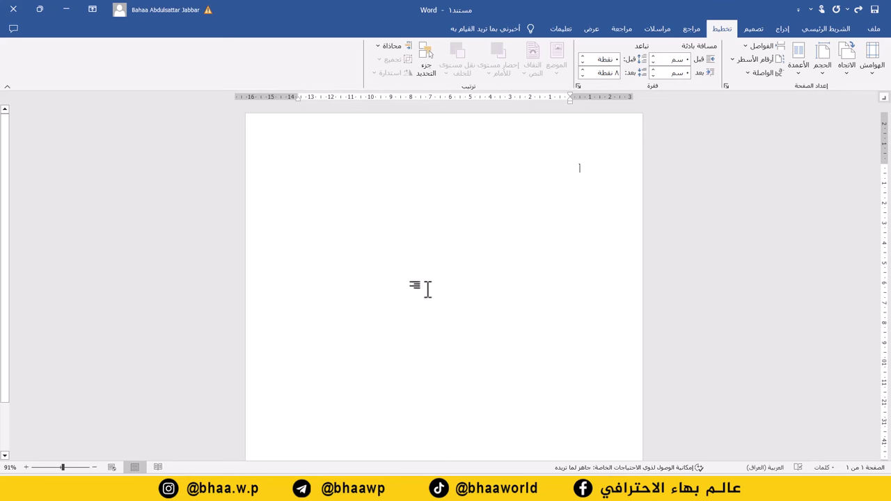
left_click(94, 468)
left_click(94, 467)
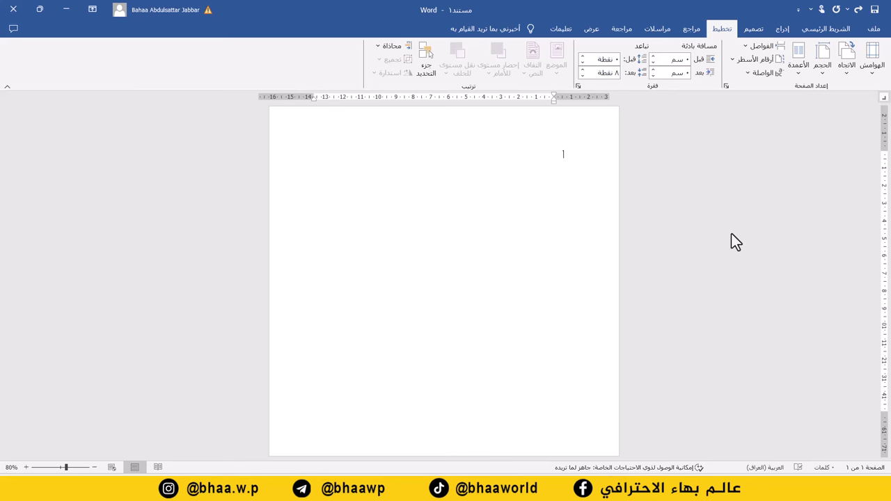
- Insert the blue city picture Matiz_Saturação 1.png from this computer
left_click(787, 29)
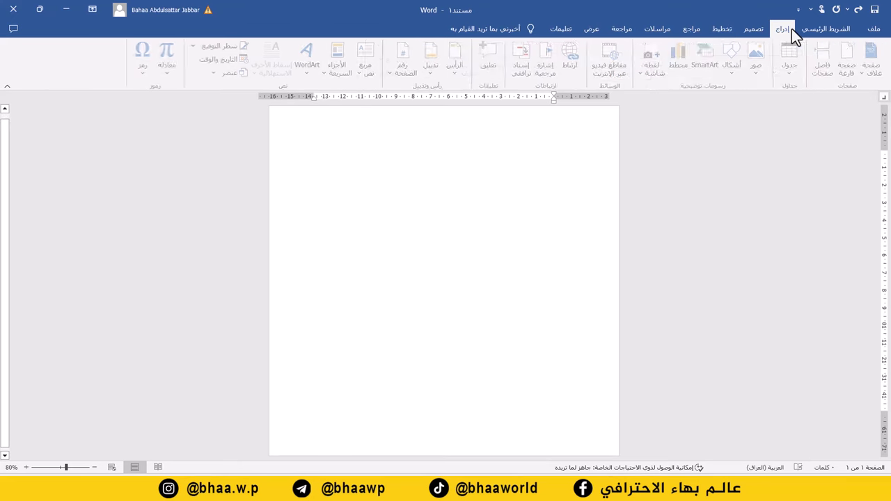
left_click(759, 78)
left_click(737, 108)
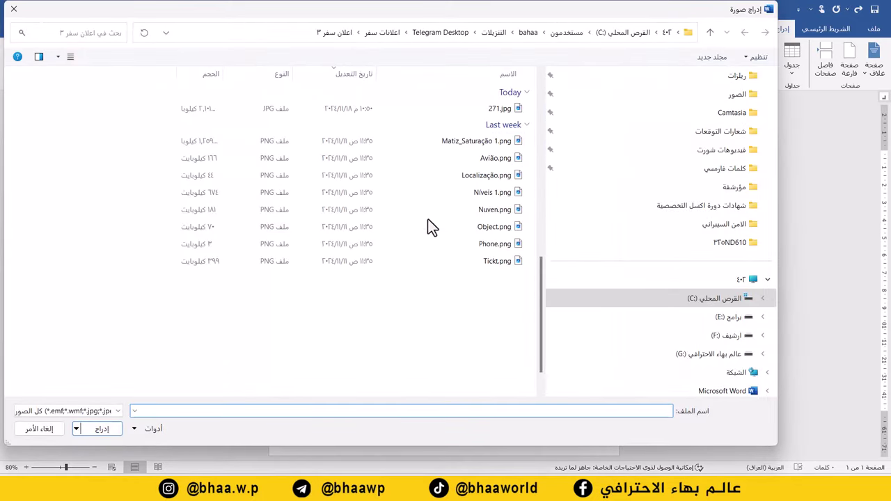
scroll(427, 230, "up", 3, "ctrl")
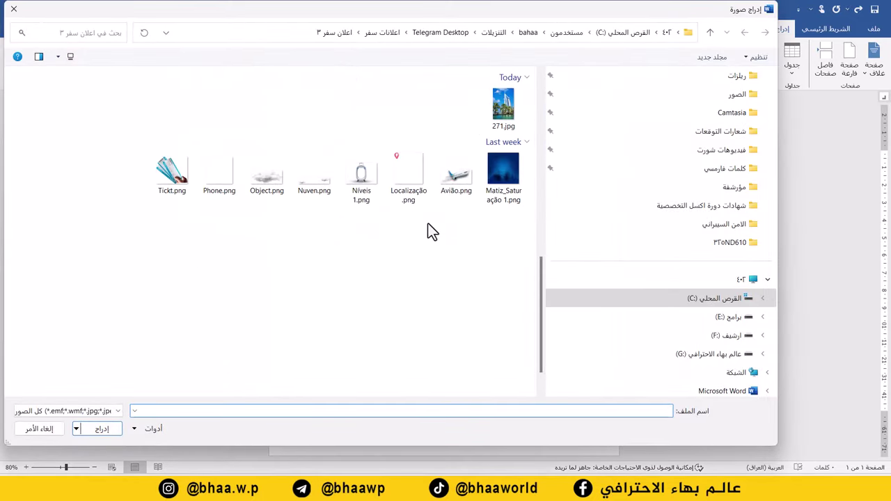
scroll(426, 225, "up", 4, "ctrl")
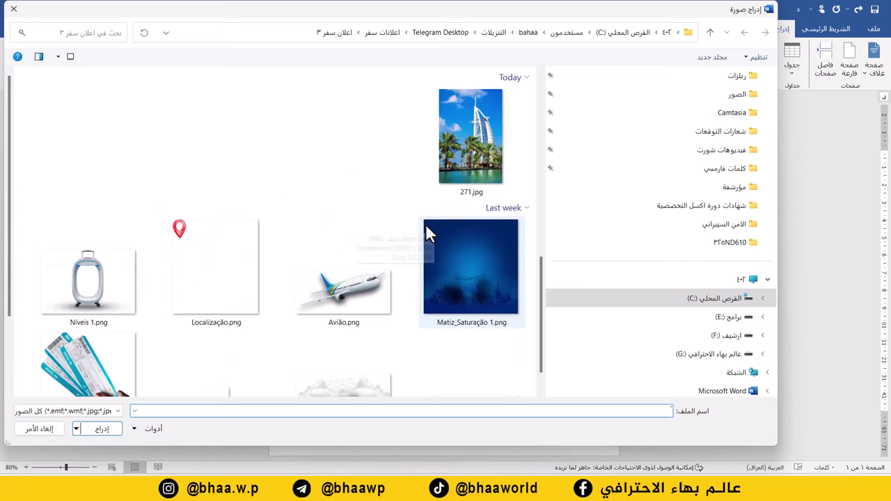
left_click(473, 259)
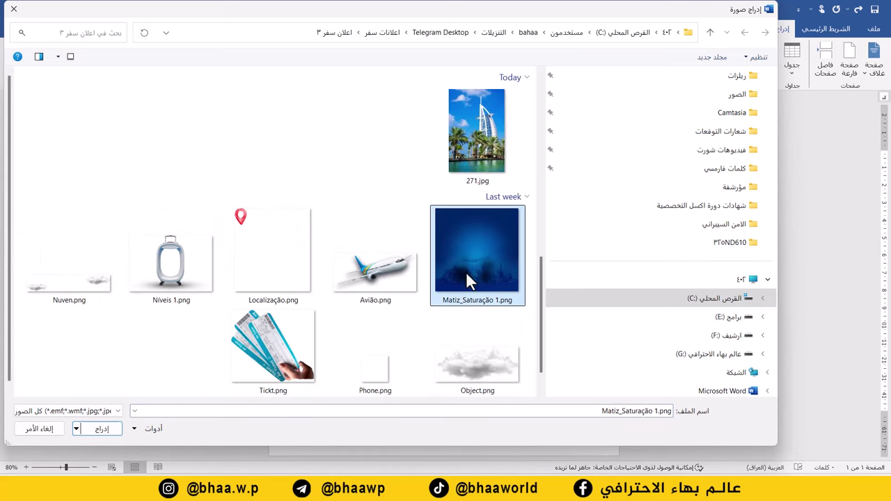
left_click(99, 429)
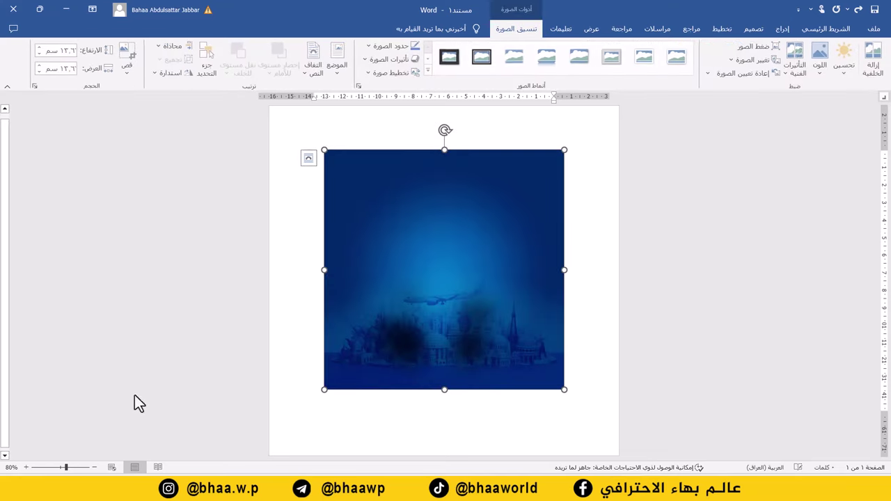
- Set the picture In Front of Text and stretch it from the top-left corner across the page
right_click(397, 212)
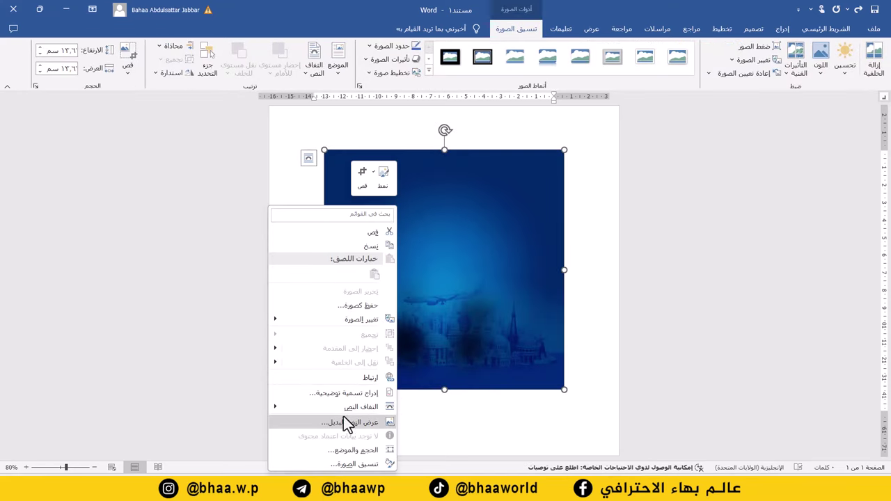
mouse_move(352, 408)
left_click(237, 395)
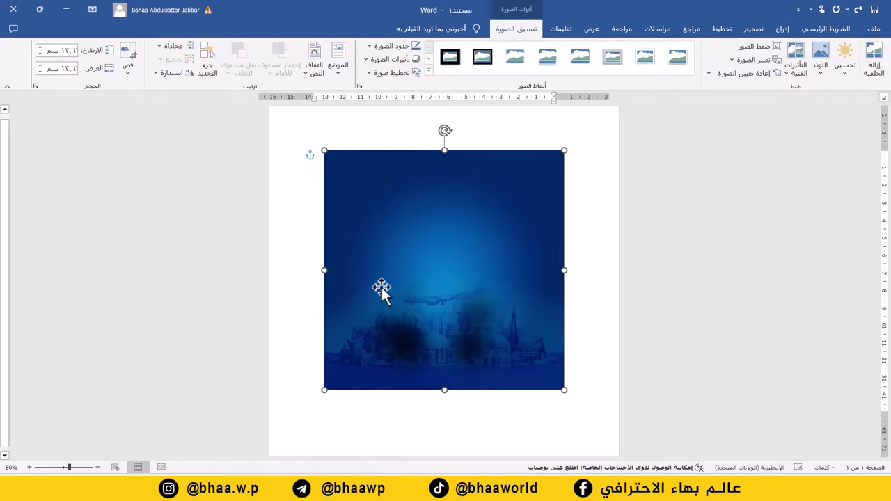
left_click_drag(383, 245, 328, 193)
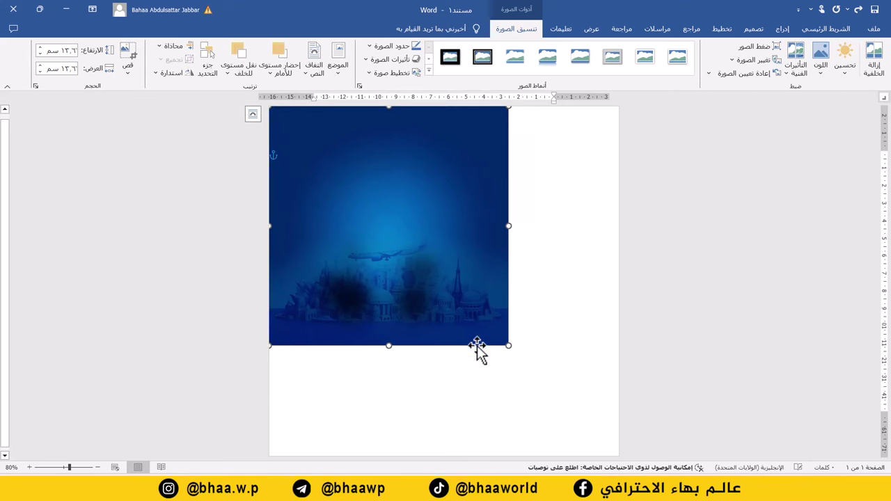
left_click_drag(510, 352, 611, 453)
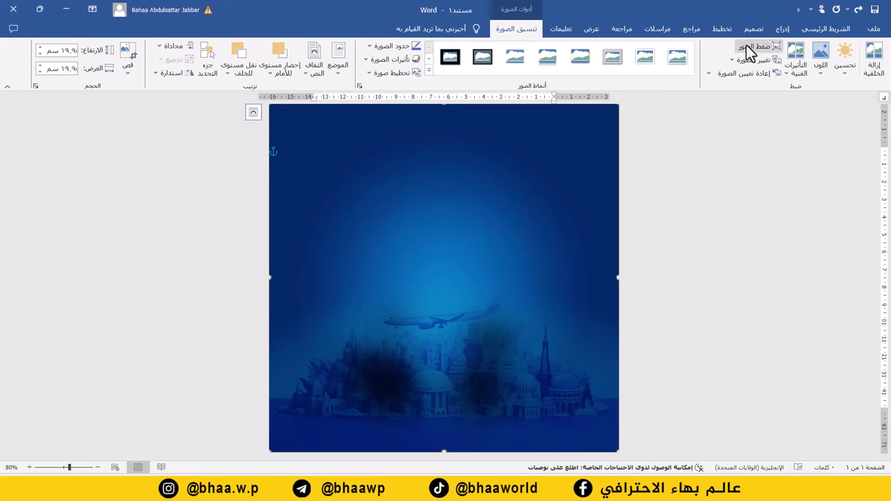
- Insert the white suitcase picture Níveis 1.png from this computer
left_click(784, 30)
left_click(758, 70)
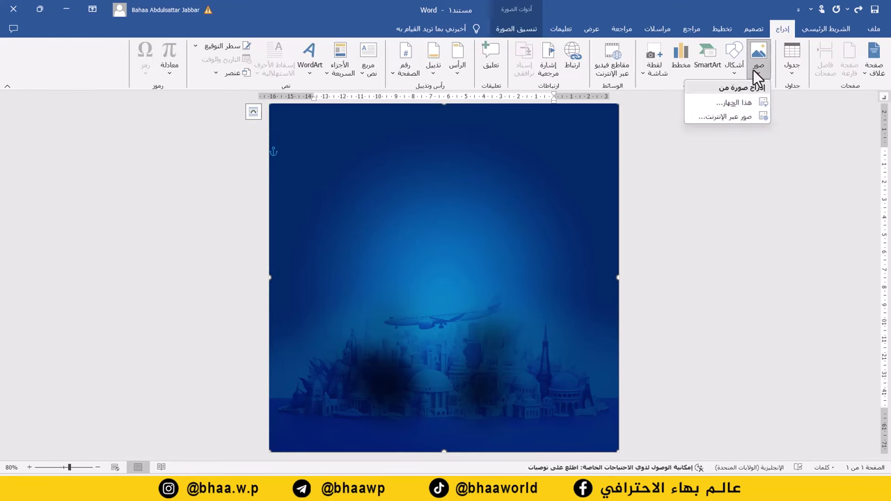
left_click(740, 102)
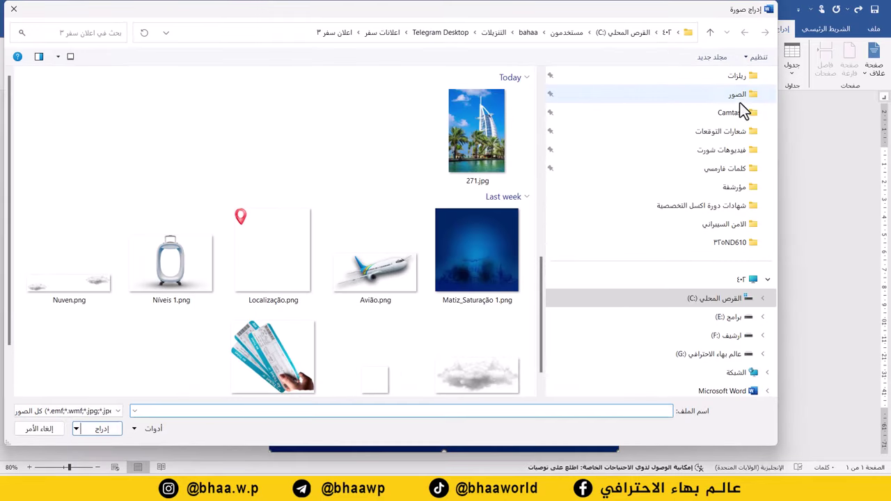
left_click(177, 270)
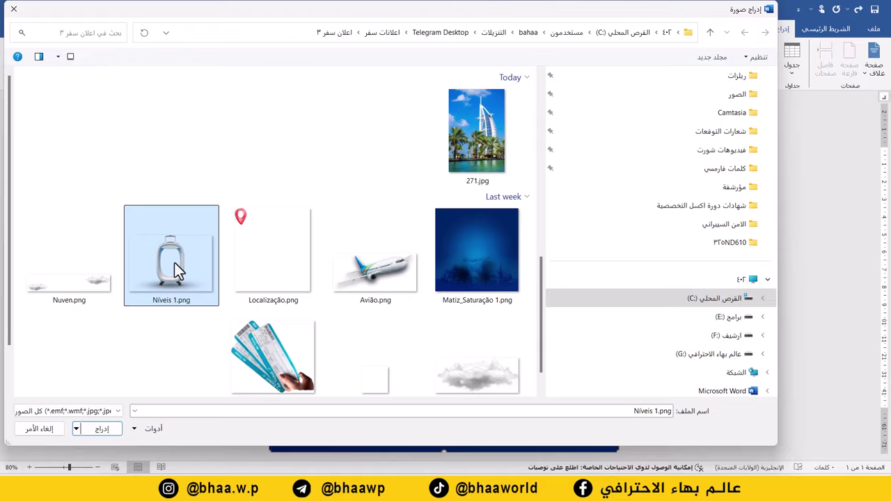
double_click(174, 262)
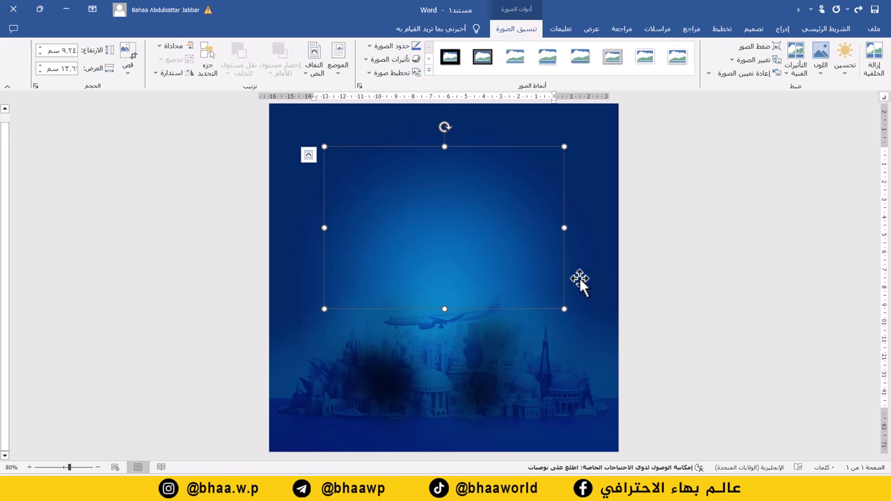
- Set the suitcase to In Front of Text and the blue background to Behind Text
left_click(317, 74)
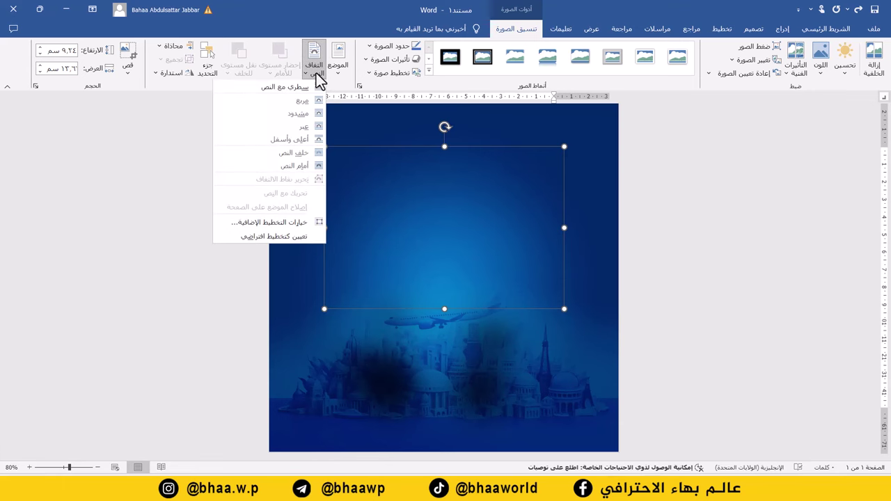
left_click(307, 167)
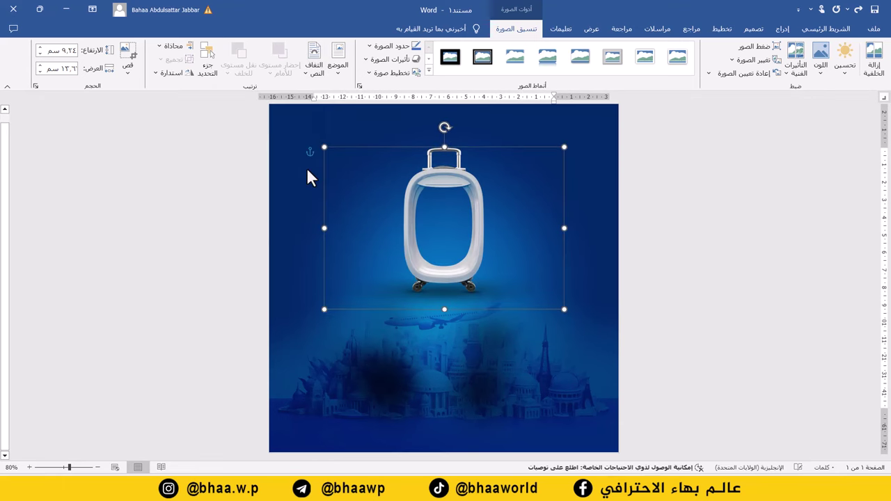
left_click(297, 121)
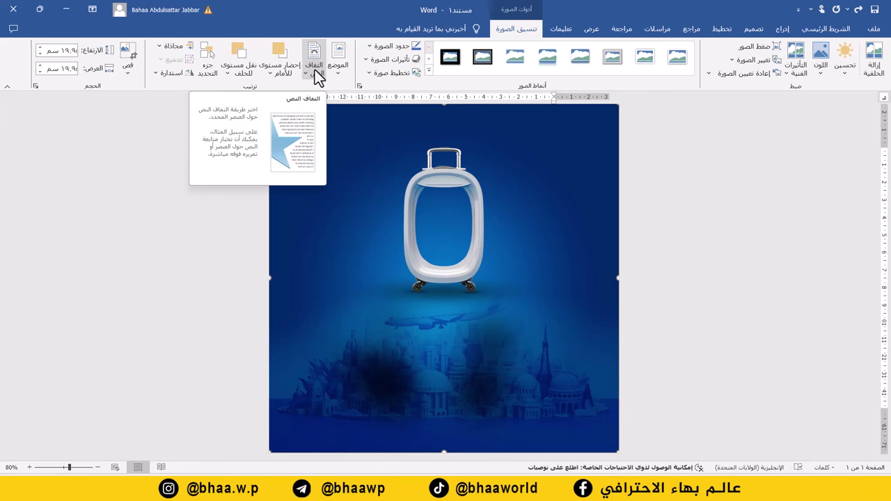
left_click(315, 69)
left_click(307, 152)
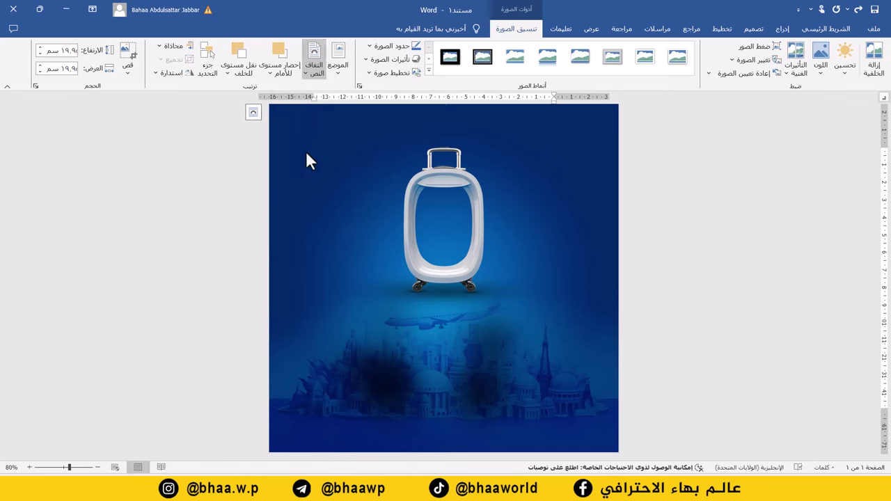
- Enlarge the suitcase and centre it horizontally on the page
left_click(453, 185)
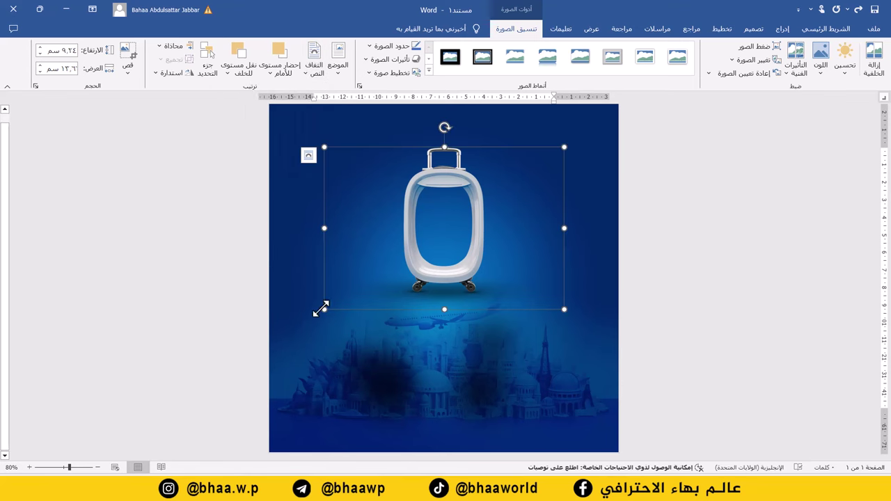
left_click_drag(320, 310, 214, 409)
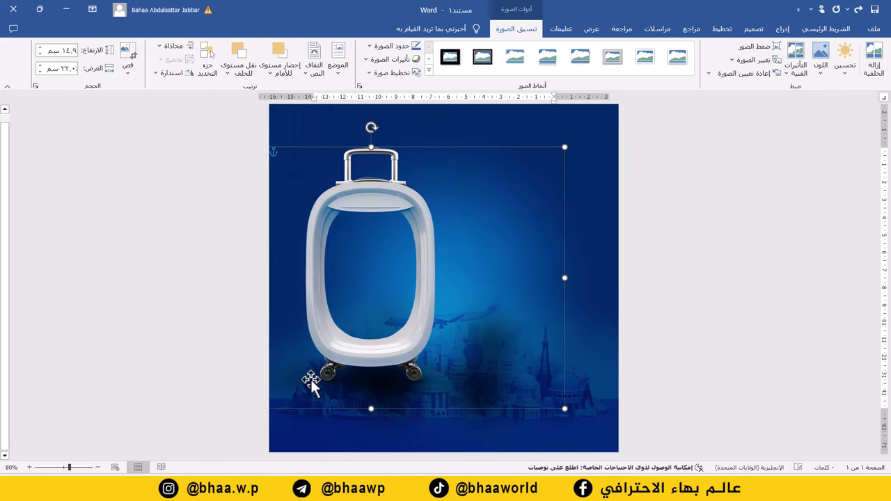
left_click_drag(382, 206, 513, 234)
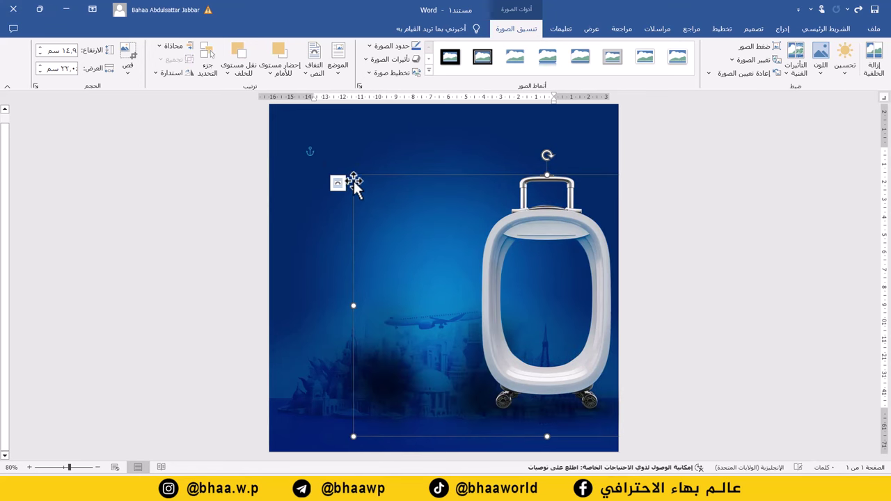
left_click_drag(354, 175, 380, 192)
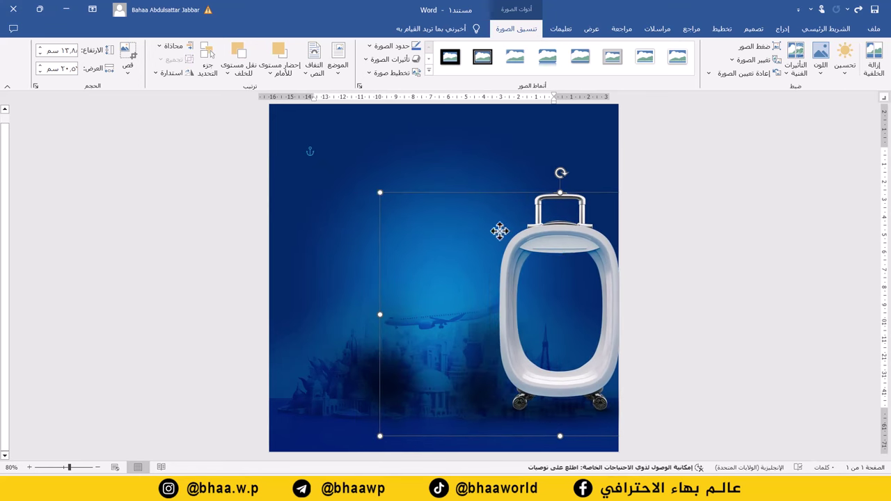
key("ctrl+z")
key("ctrl+z")
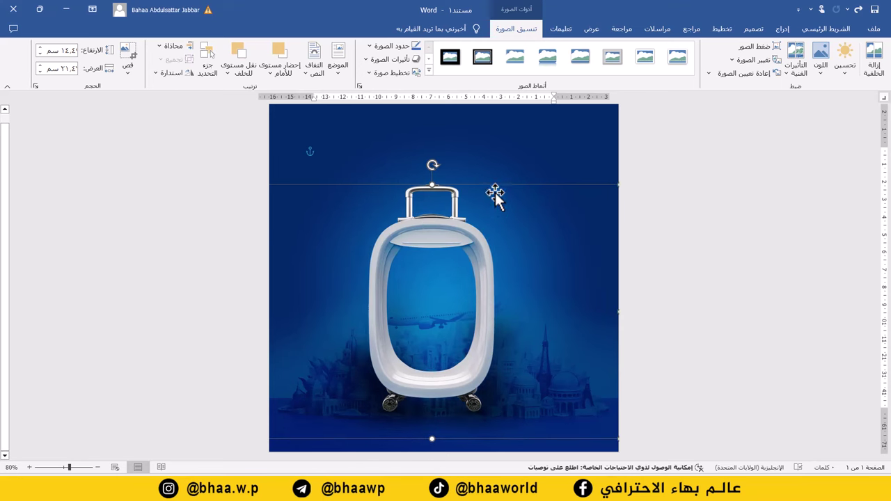
- Draw a rounded rectangle across the top of the poster with No Fill
left_click(784, 31)
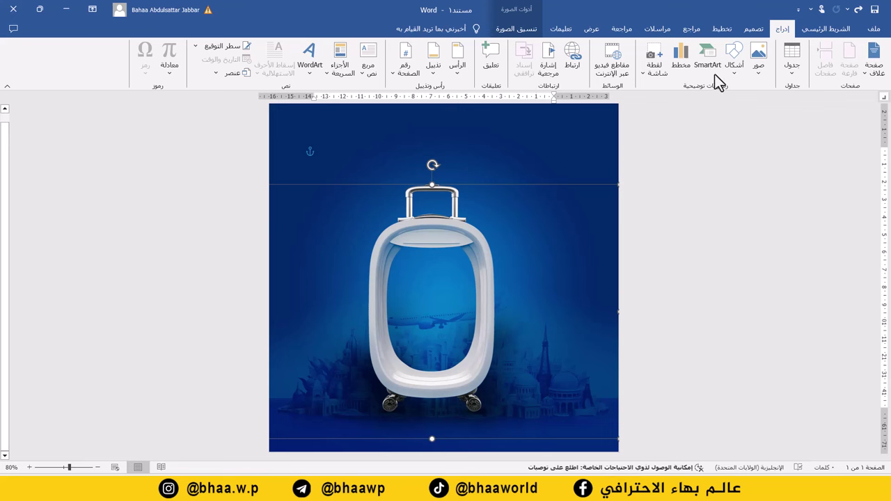
left_click(737, 70)
left_click(684, 101)
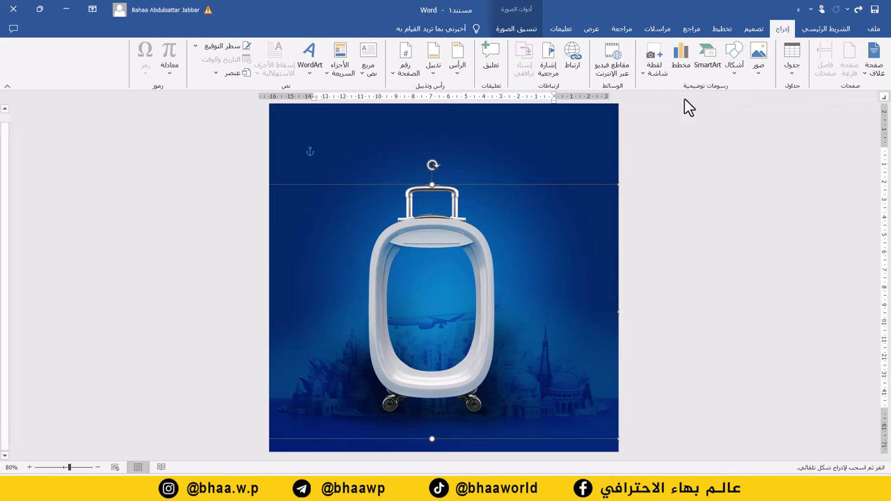
left_click_drag(535, 129, 326, 204)
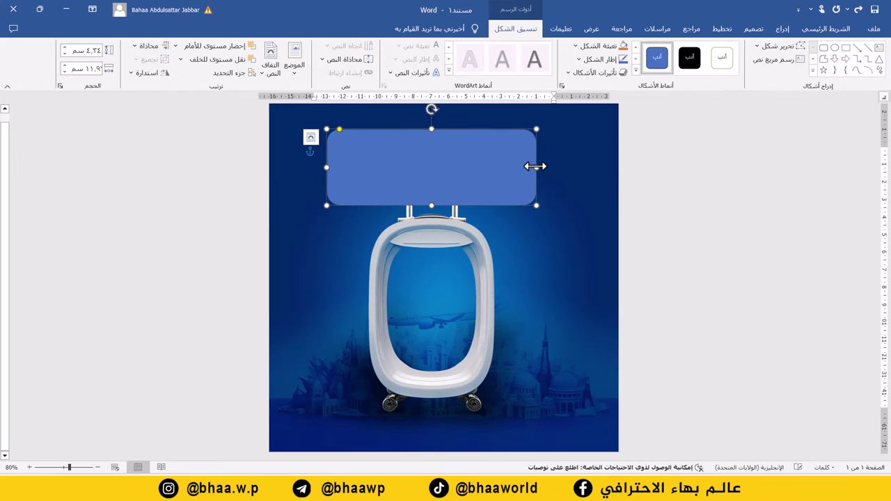
left_click(606, 46)
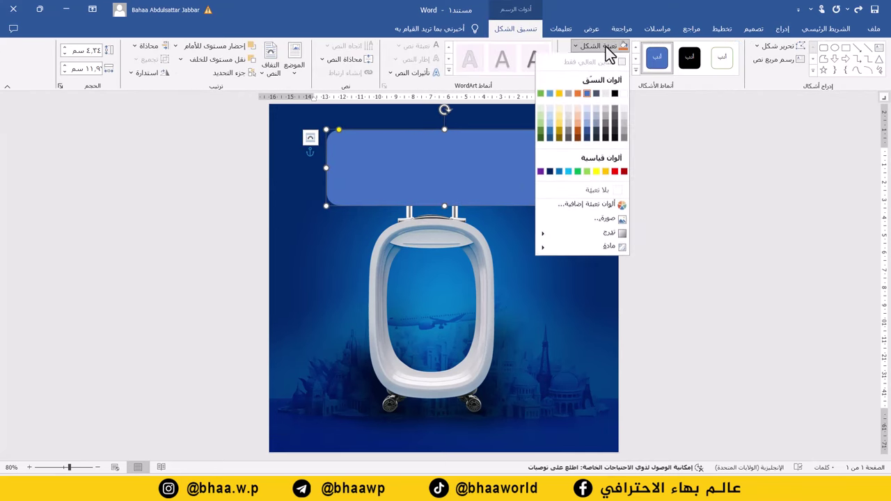
left_click(599, 190)
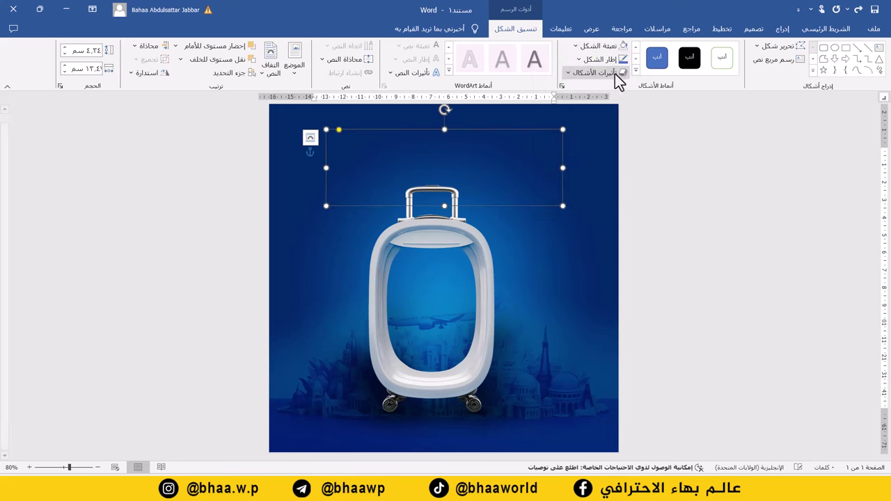
- Give the rectangle a white dashed outline 3 pt thick
left_click(604, 60)
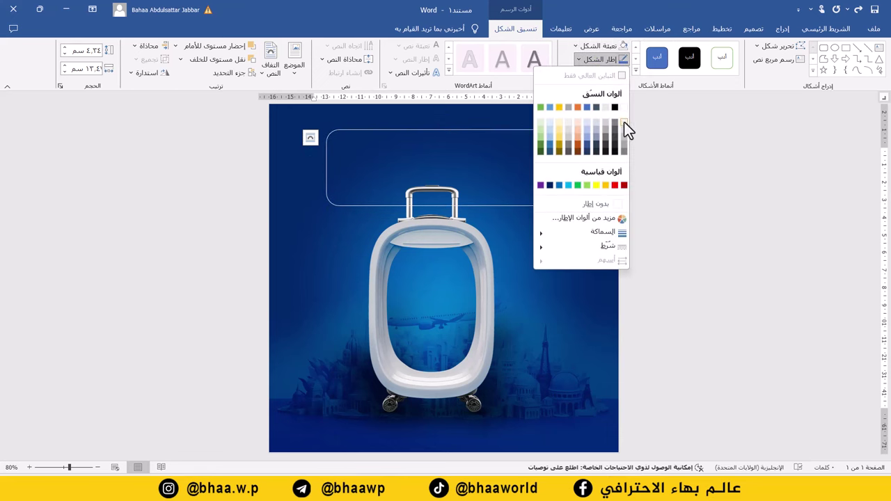
left_click(623, 123)
left_click(606, 62)
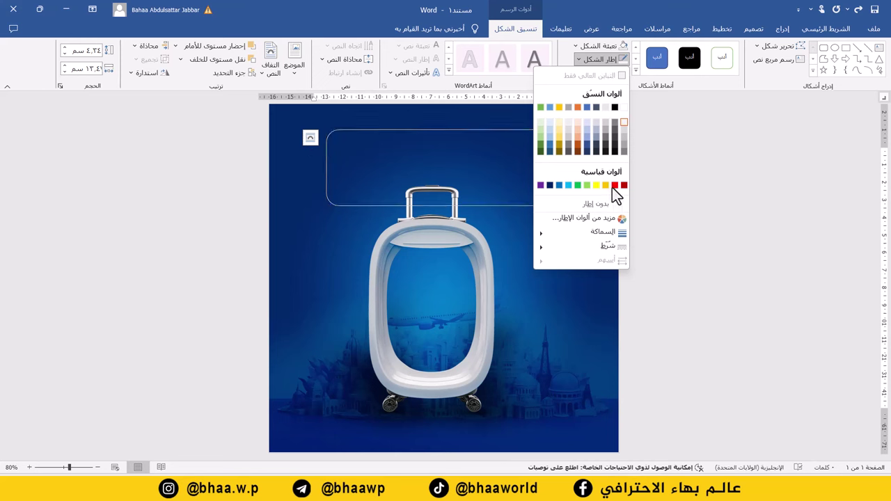
mouse_move(607, 252)
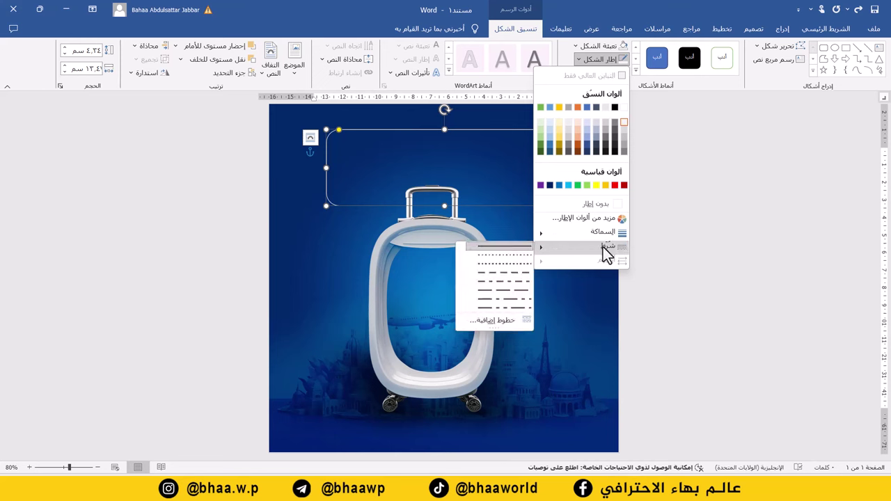
left_click(505, 280)
left_click(596, 59)
mouse_move(584, 230)
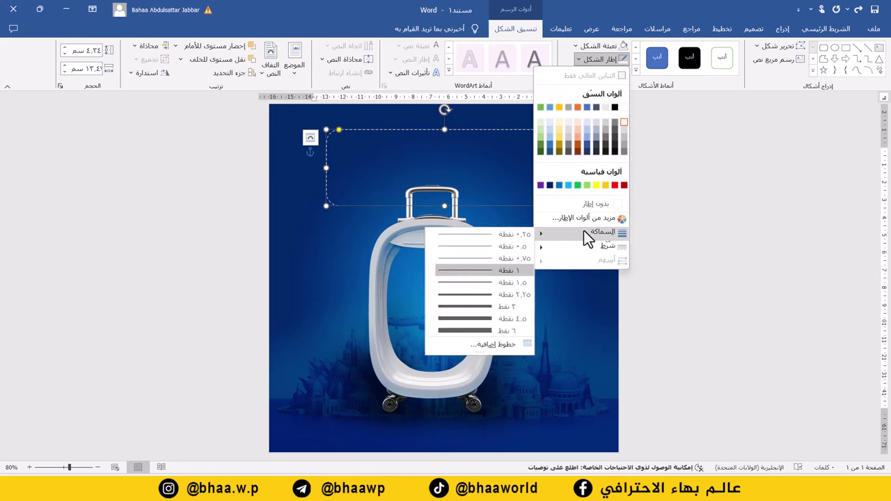
left_click(457, 305)
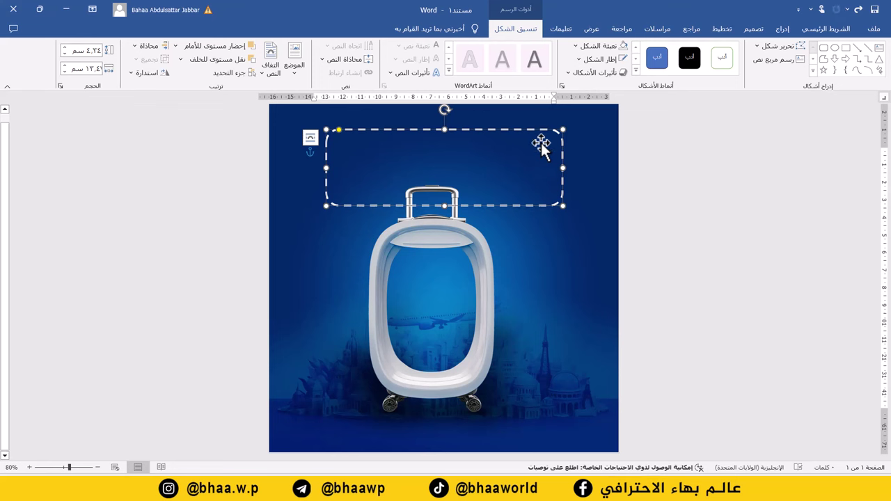
left_click(592, 59)
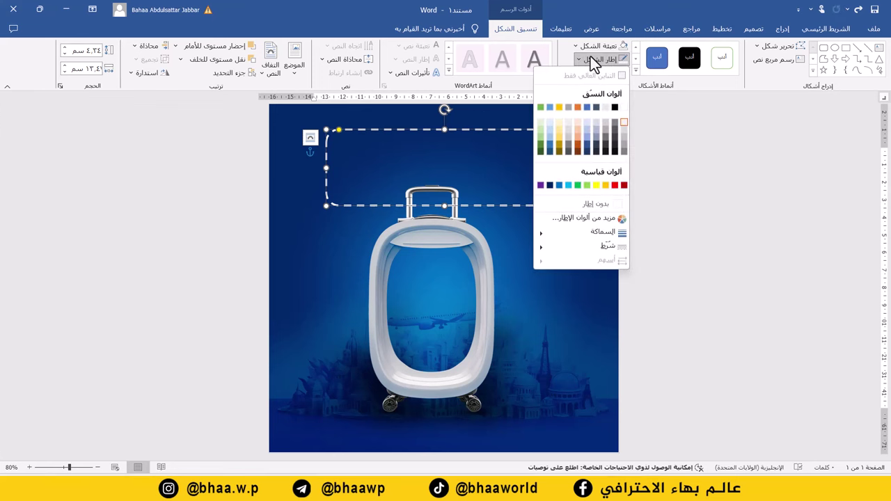
mouse_move(599, 248)
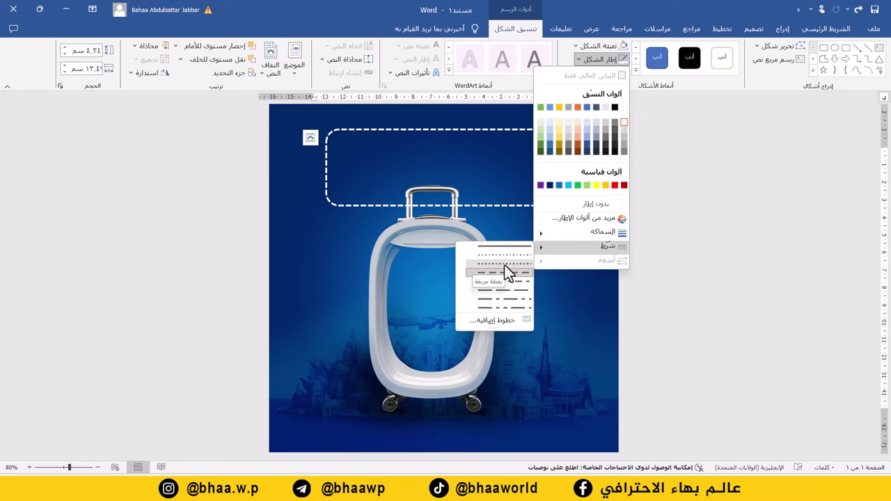
- Confirm the dashed outline style and draw a text box spanning the inside of the dashed frame
left_click(504, 266)
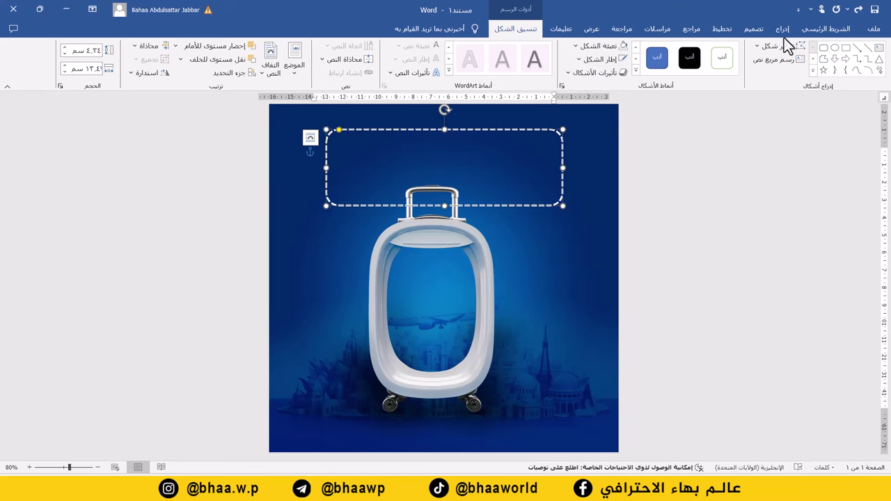
left_click(787, 28)
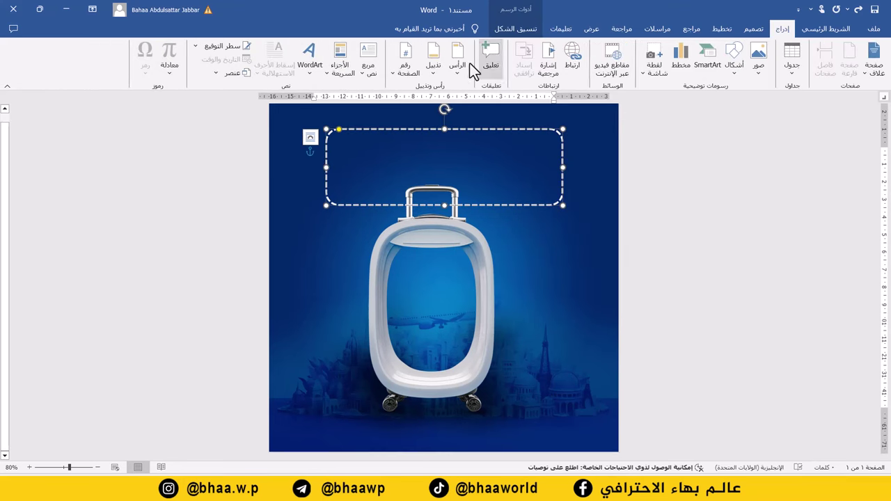
left_click(369, 69)
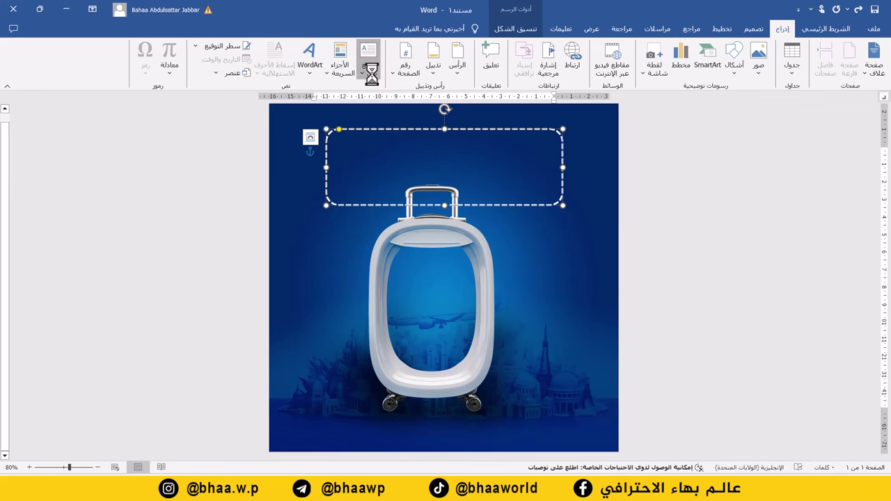
left_click(350, 320)
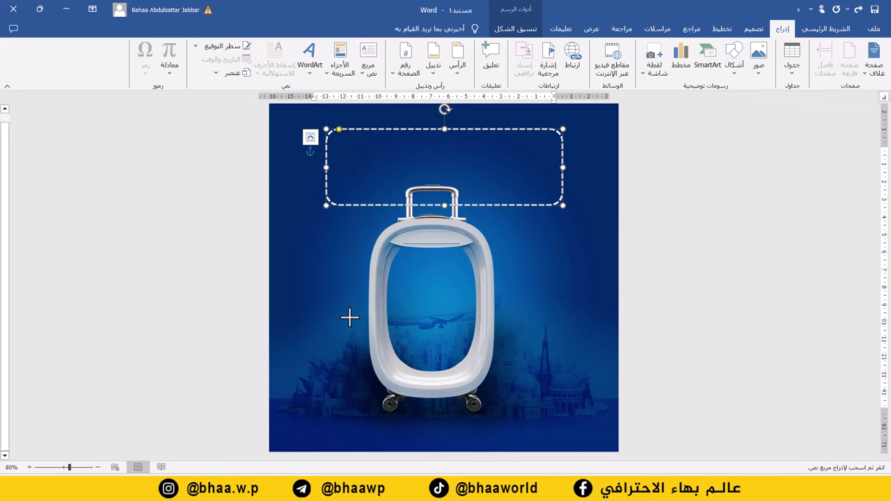
left_click_drag(552, 137, 430, 153)
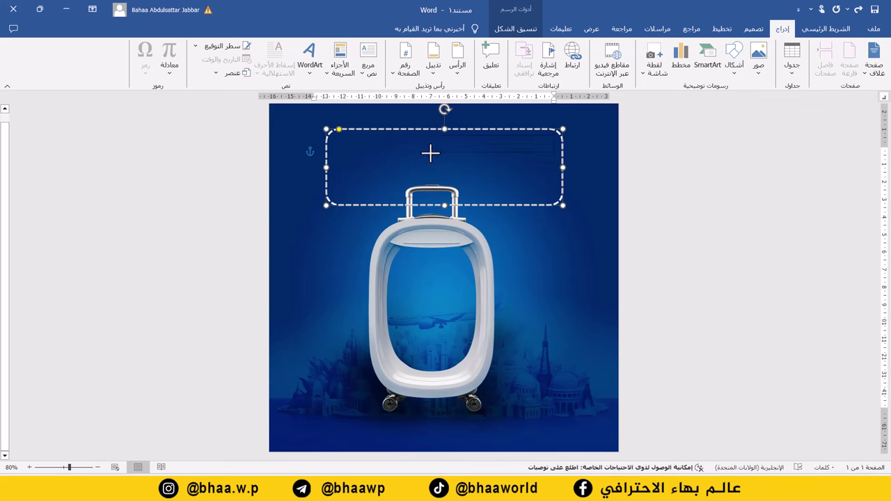
left_click_drag(357, 163, 338, 175)
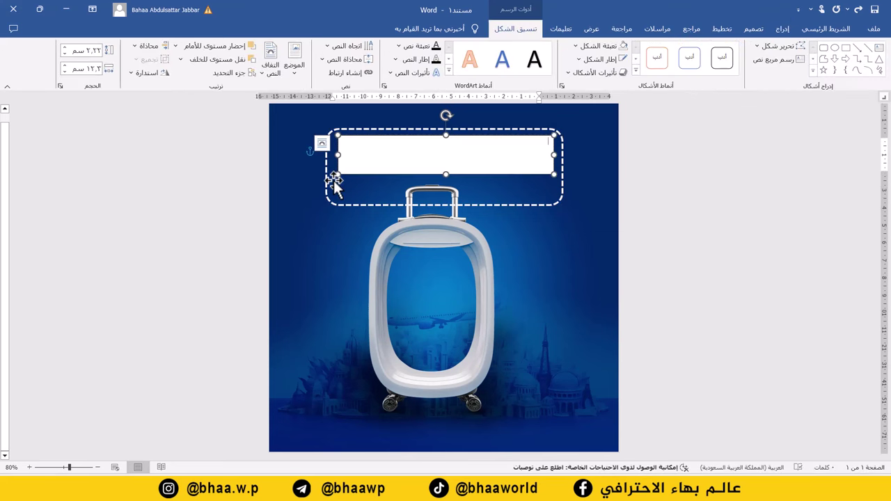
- Type the title شركة المنارة الذهبية and set it in the GE East font
type("شركة السفارة الذهبية")
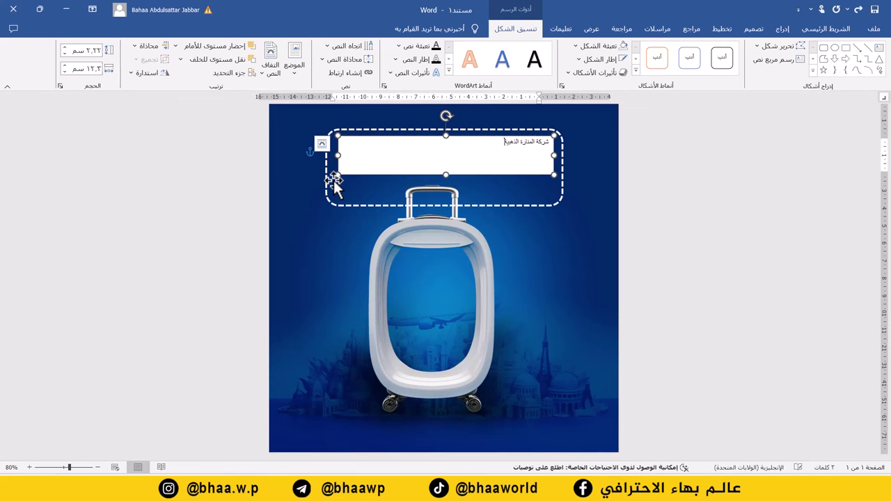
key("ctrl+a")
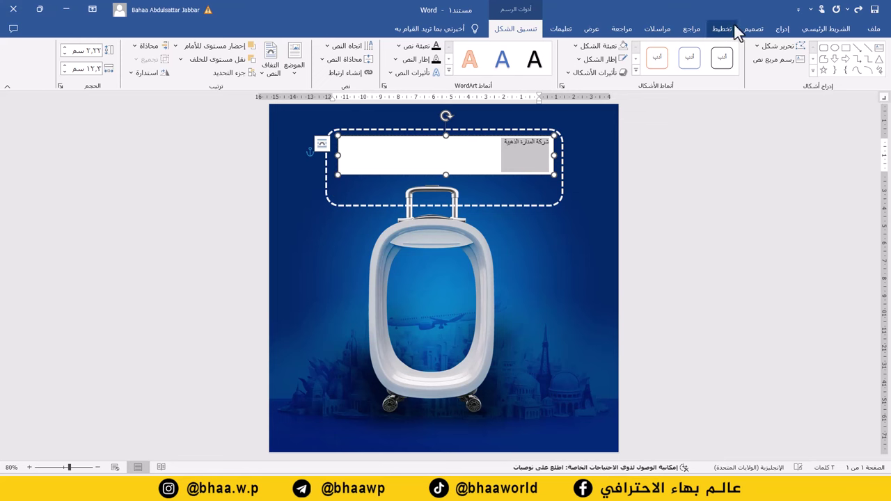
left_click(836, 32)
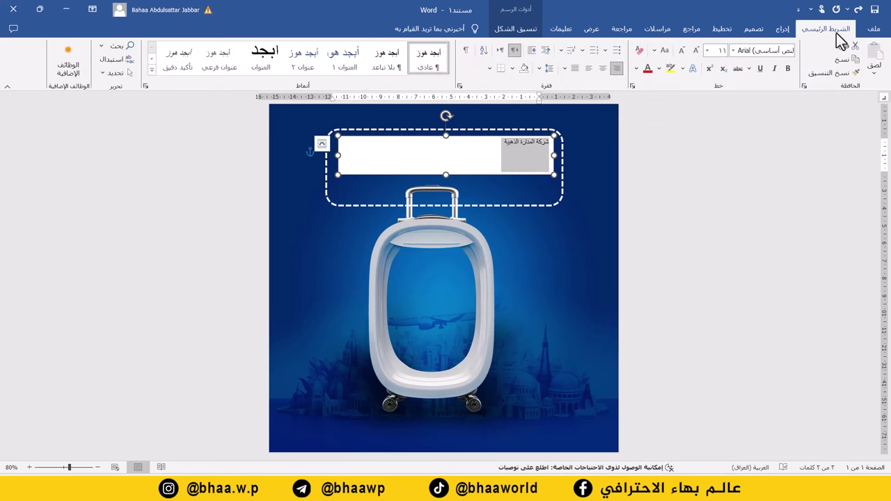
left_click(733, 52)
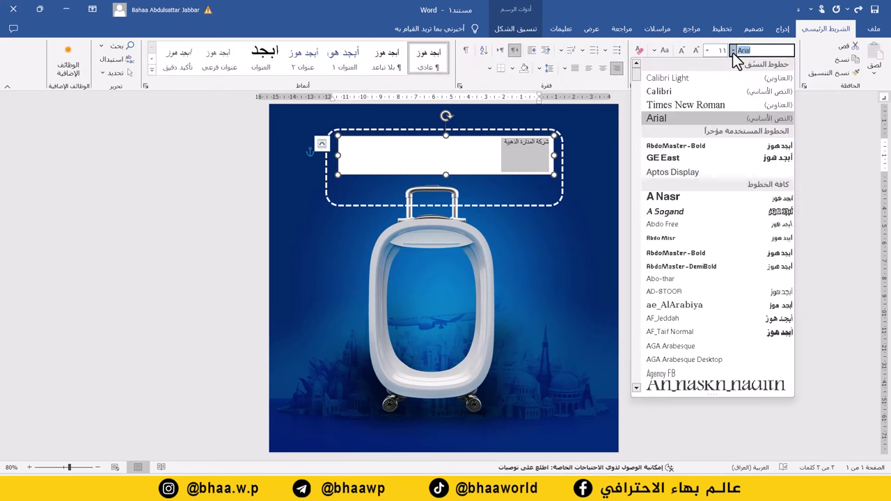
left_click(740, 159)
- Set the title's font size to 40 pt so it fits one line
left_click(696, 50)
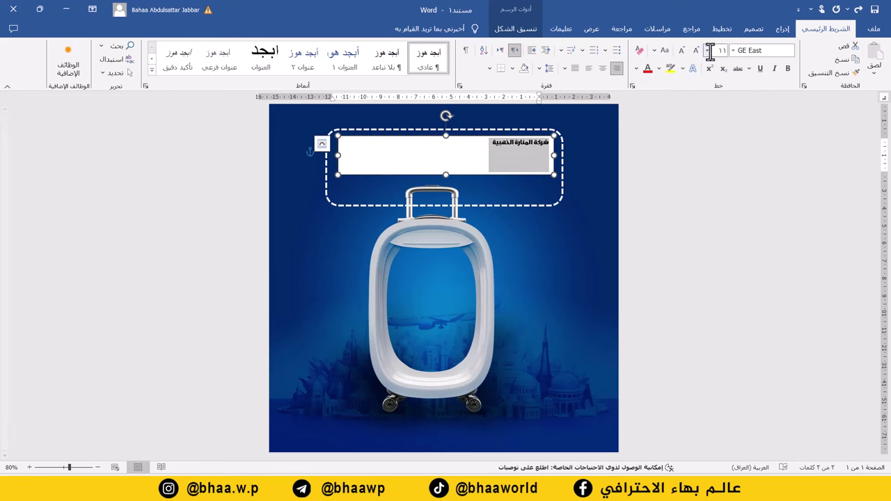
left_click(696, 50)
left_click(696, 50)
left_click(697, 51)
left_click(697, 50)
left_click(696, 50)
left_click(696, 51)
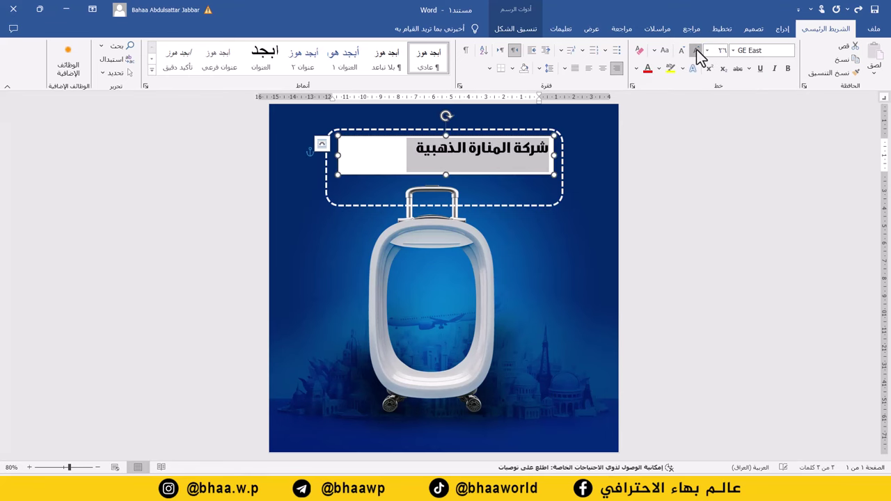
left_click(697, 50)
left_click(697, 50)
left_click(697, 50)
left_click(696, 50)
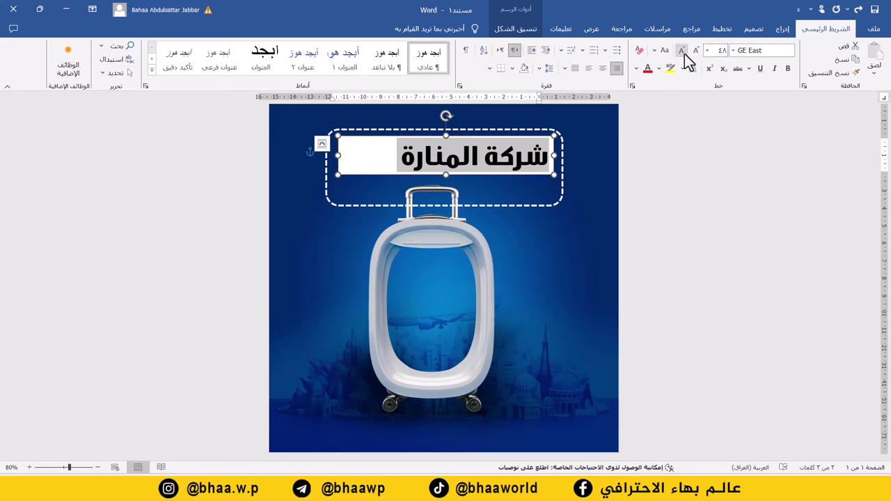
left_click(684, 54)
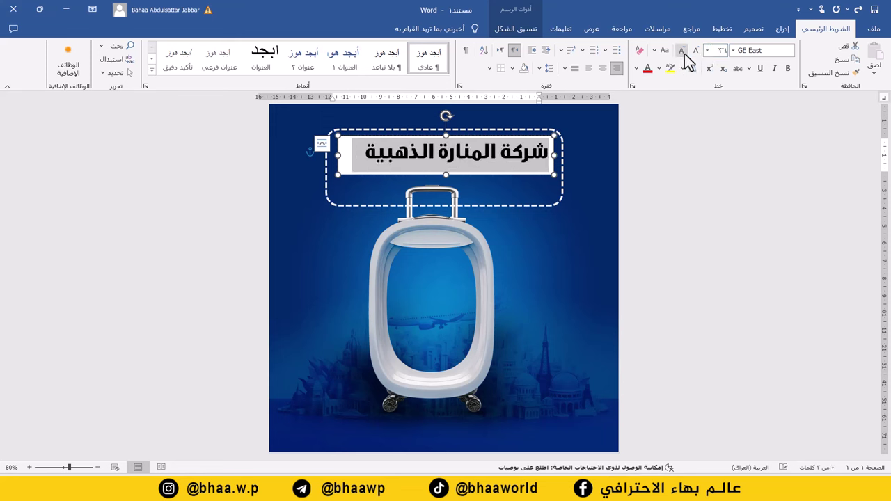
left_click(722, 52)
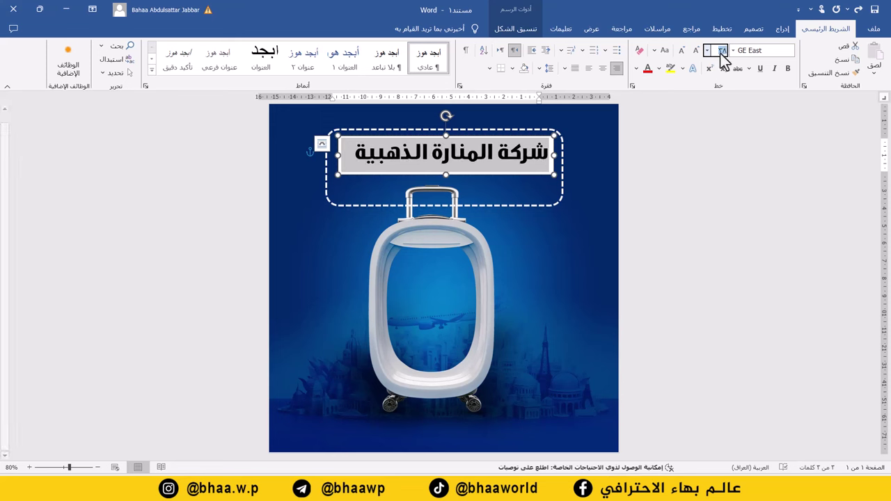
type("40")
key("Return")
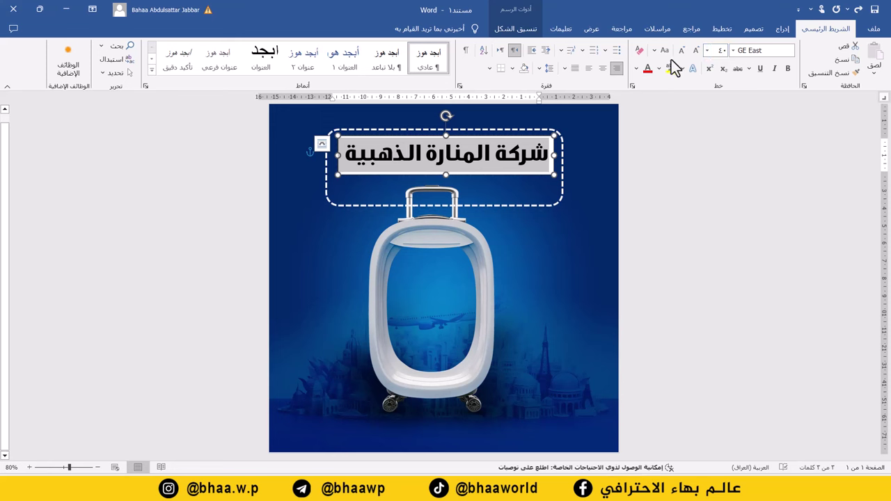
- Colour the title gold and give its text box No Fill and No Outline
left_click(640, 70)
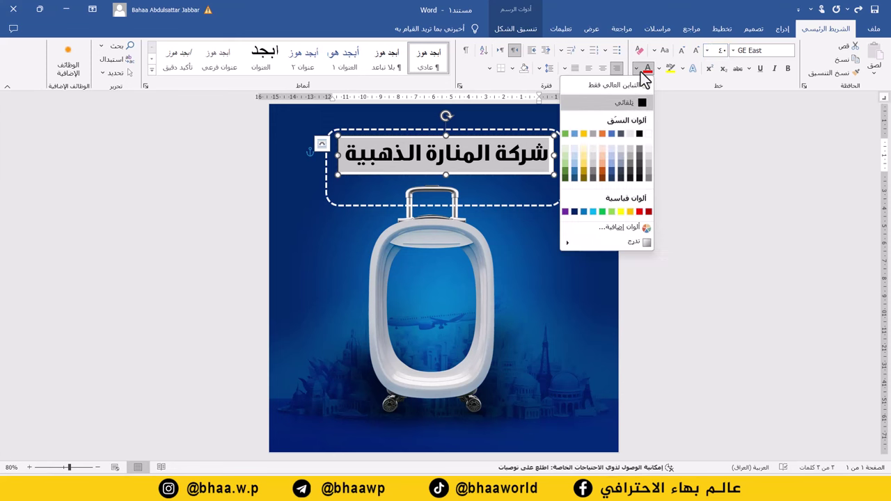
left_click(631, 213)
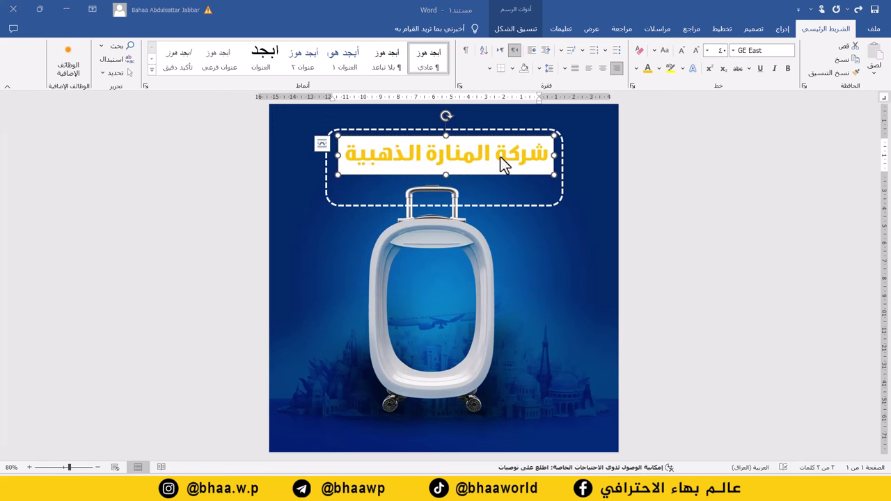
left_click(522, 32)
left_click(596, 46)
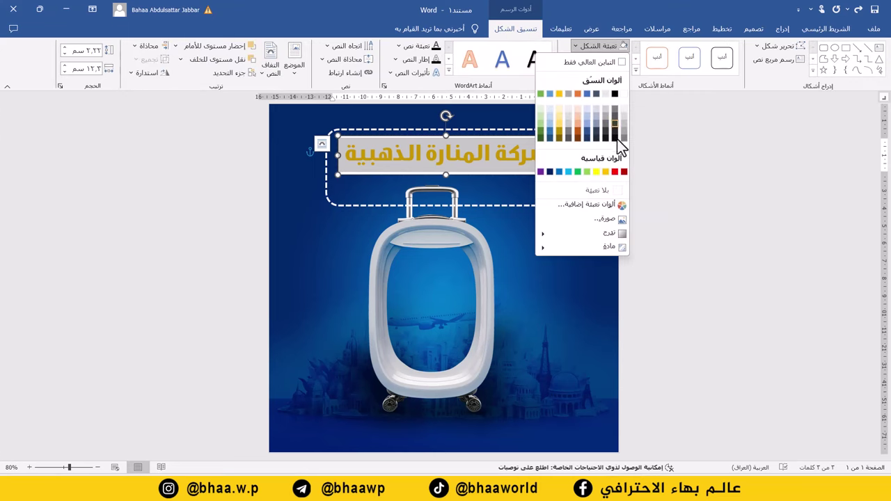
left_click(608, 195)
left_click(599, 60)
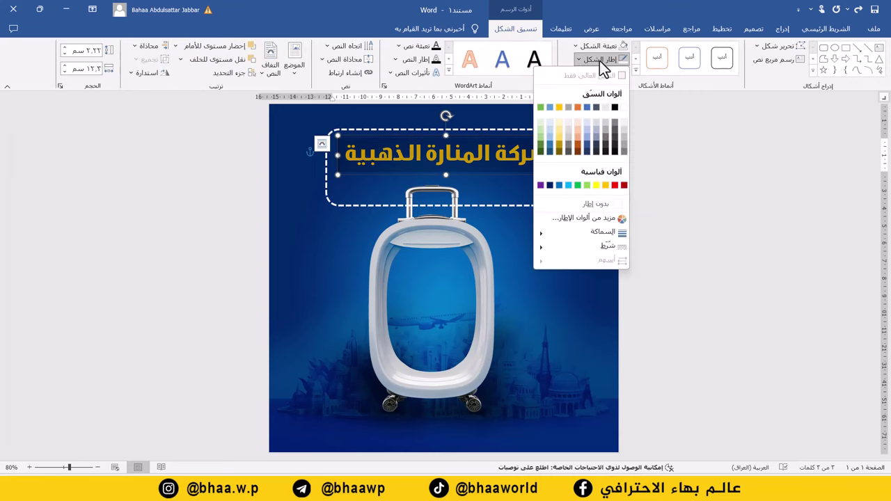
left_click(599, 204)
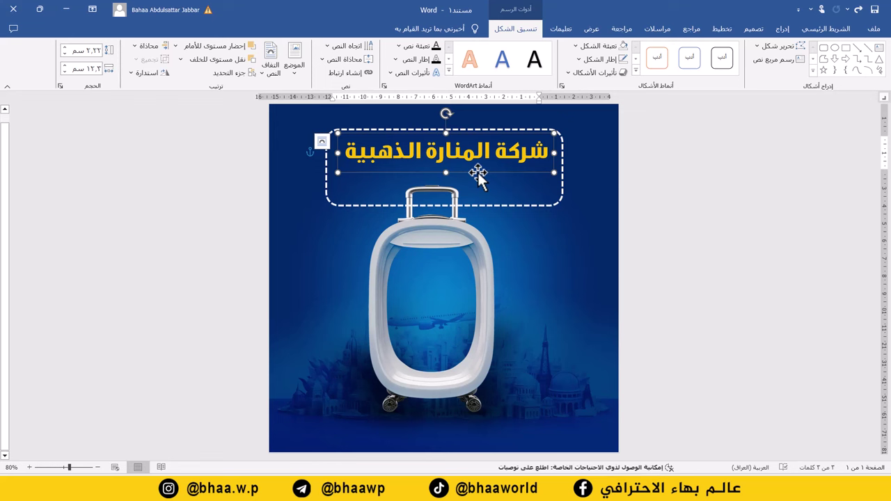
- Paste a copy of the title box below it and retype it as لخدمات السياحة والسفر
key("ctrl+v")
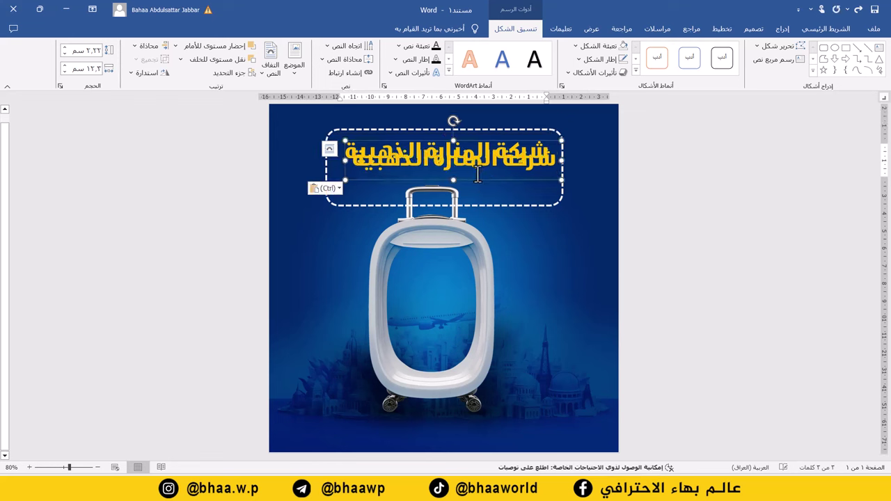
left_click_drag(478, 172, 477, 203)
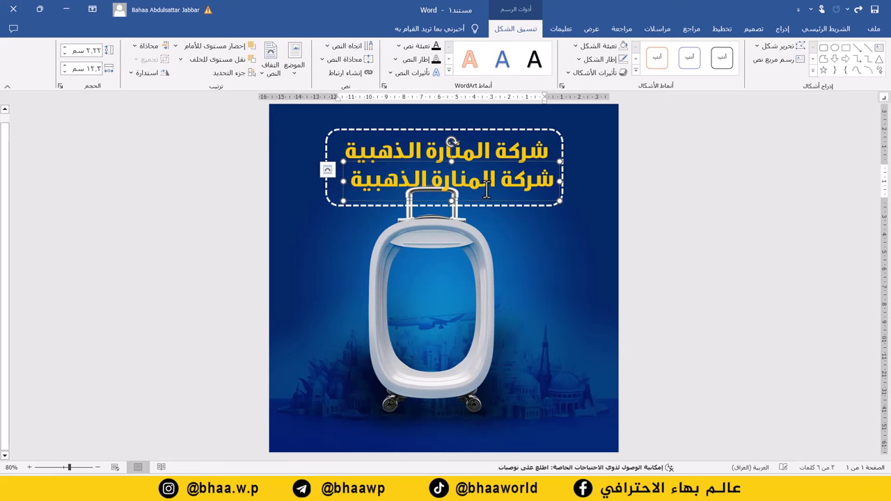
triple_click(482, 182)
type("لخ")
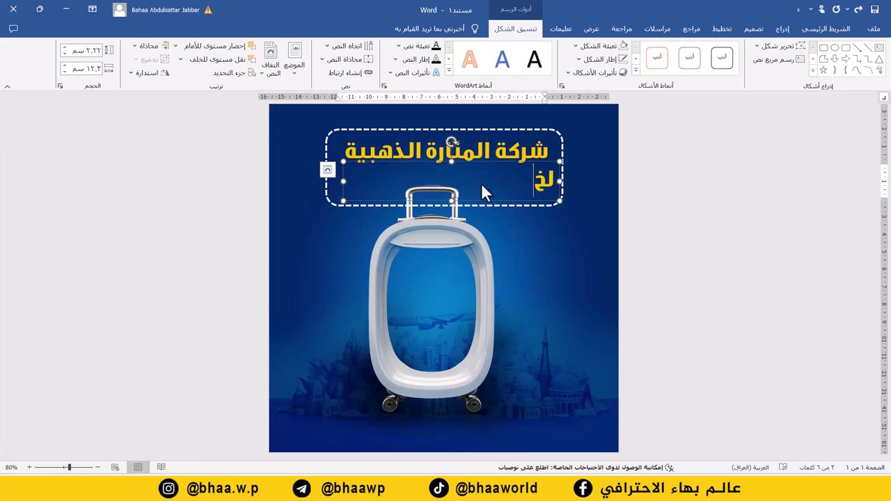
type("دمات السي")
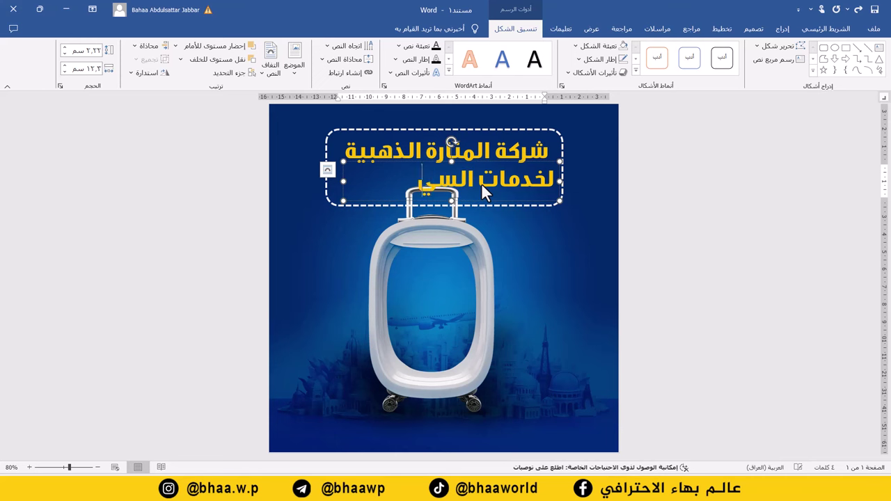
type("احة و")
key("BackSpace")
key("BackSpace")
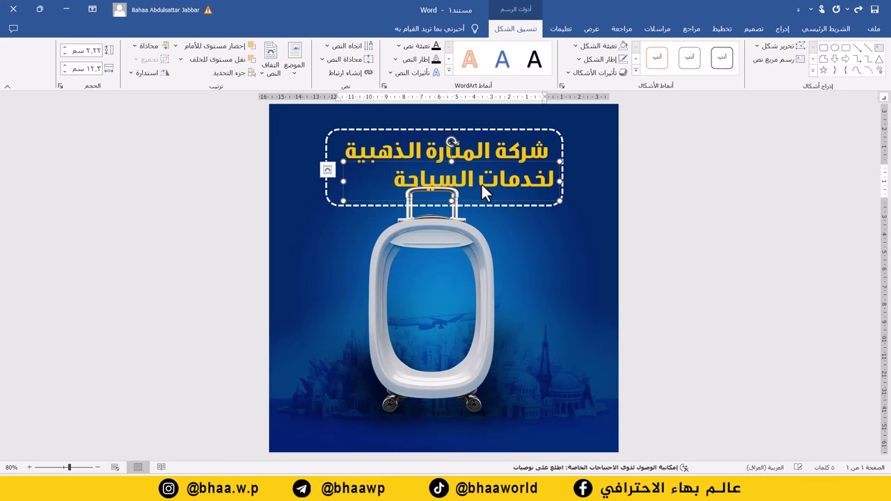
key("shift+Home")
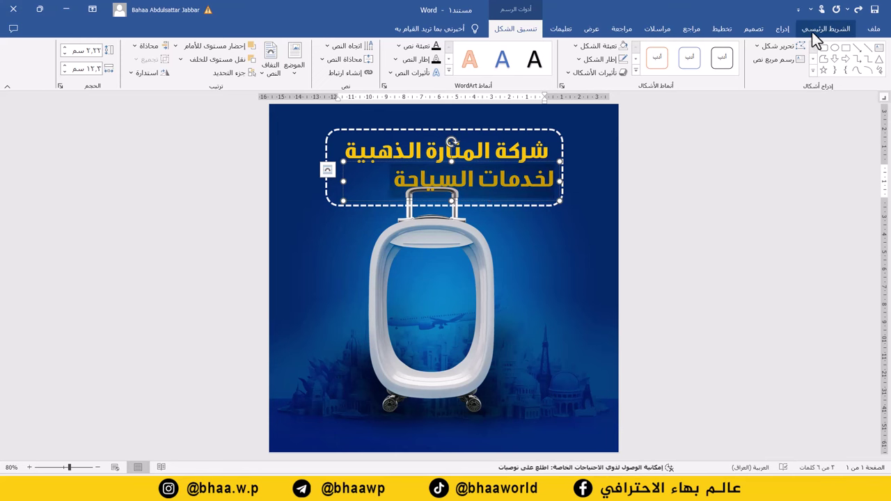
- Make the subtitle white at 26 pt and centre it under the company name
left_click(816, 38)
left_click(682, 50)
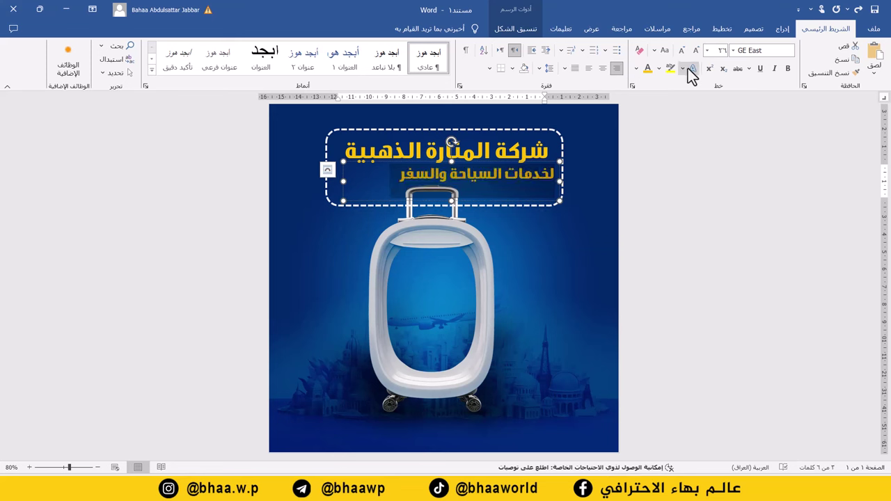
left_click(636, 69)
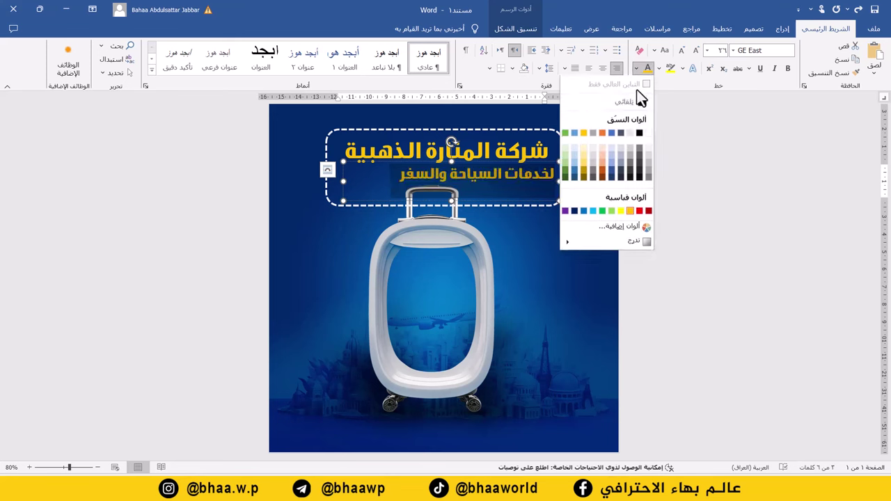
left_click(647, 134)
left_click_drag(547, 160, 508, 164)
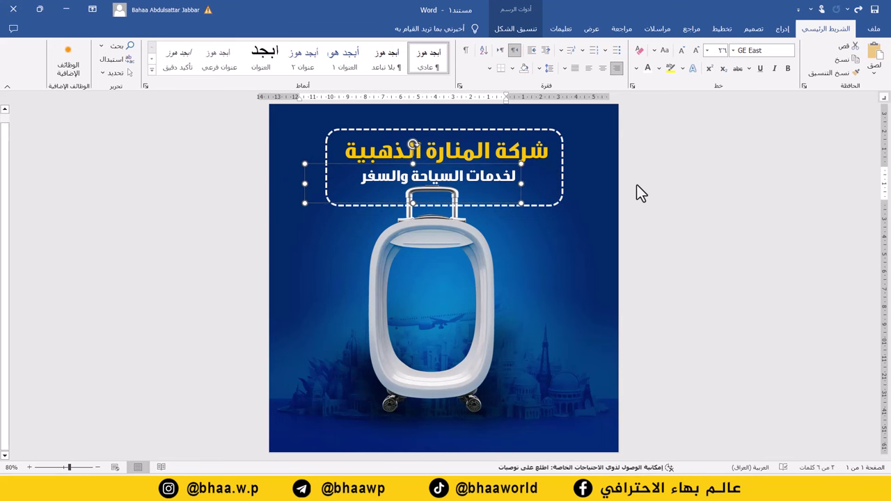
- Insert the Burj Al Arab photo In Front of Text and fit it onto the suitcase window
left_click(492, 263)
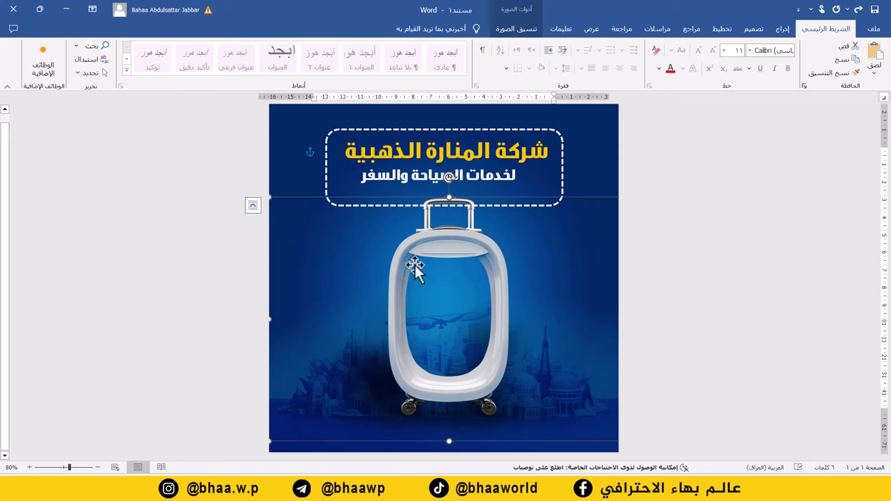
left_click(781, 29)
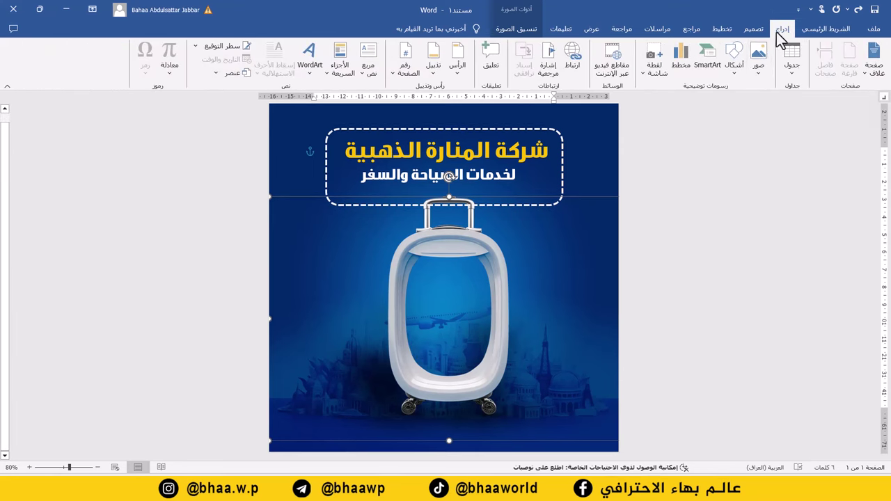
left_click(759, 67)
left_click(741, 101)
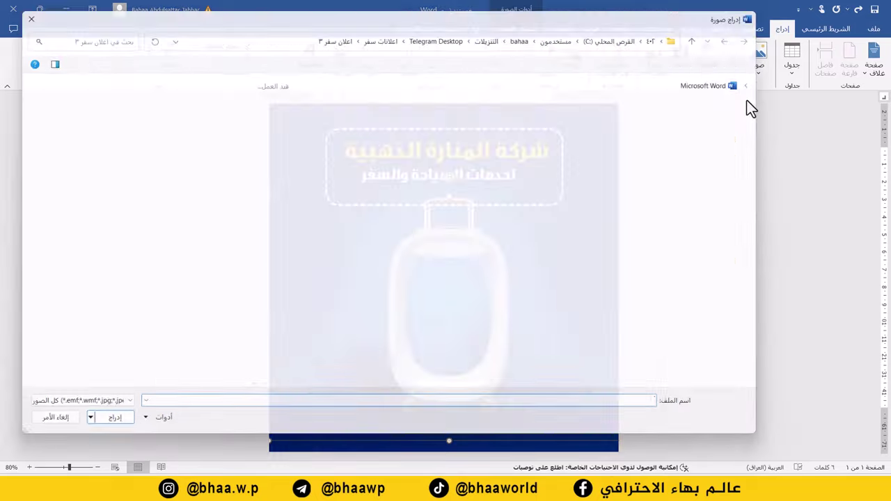
double_click(476, 150)
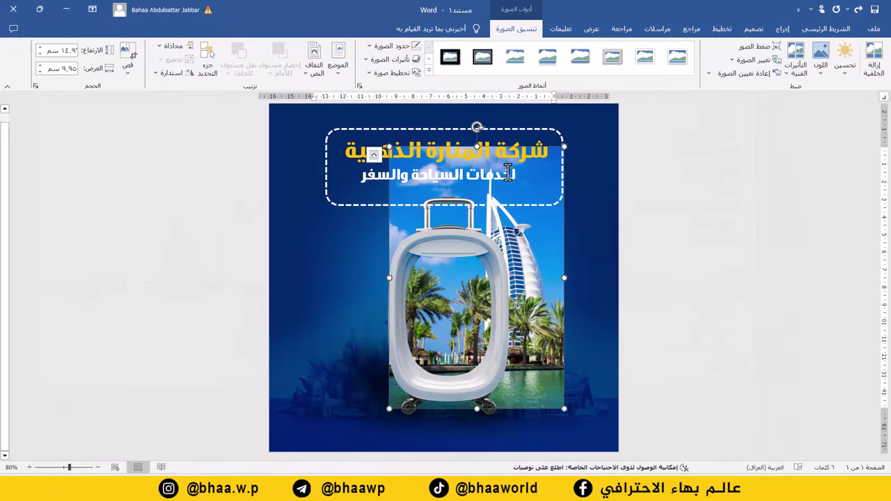
left_click_drag(563, 146, 466, 242)
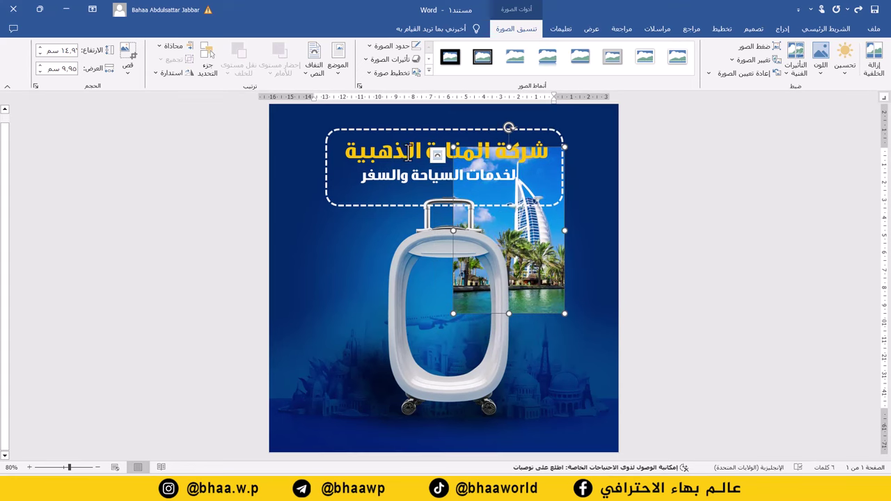
left_click(314, 64)
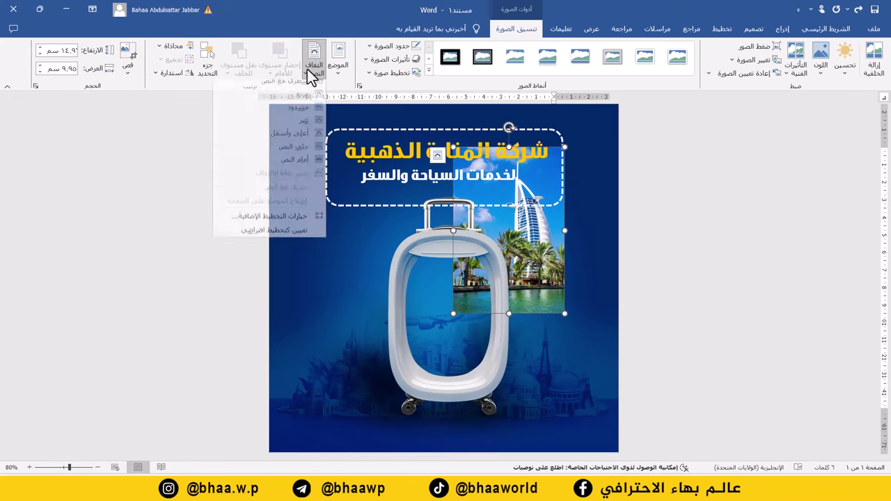
left_click(300, 168)
left_click_drag(511, 221, 463, 295)
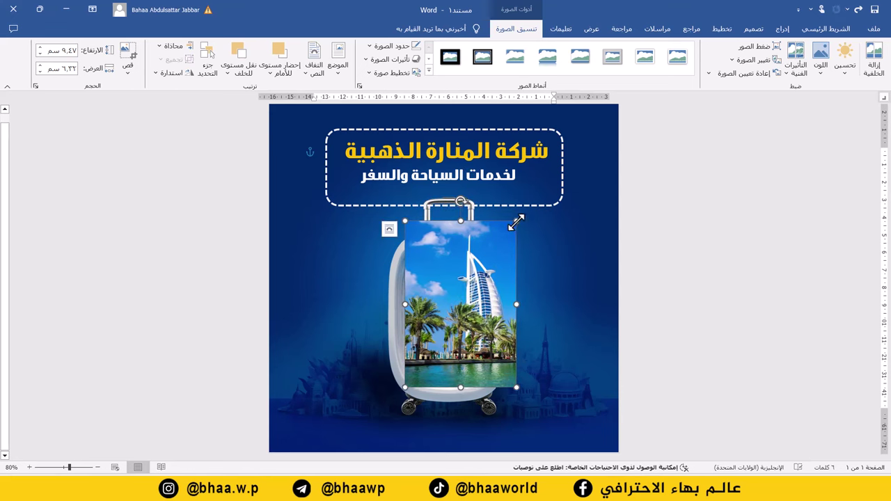
left_click_drag(516, 221, 497, 250)
- Bring the suitcase to the front so its frame sits over the photo
left_click(503, 254)
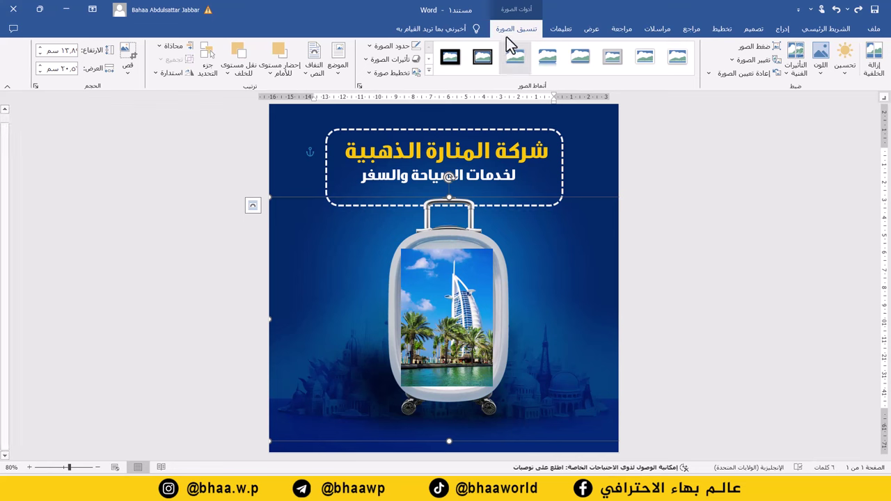
left_click(271, 73)
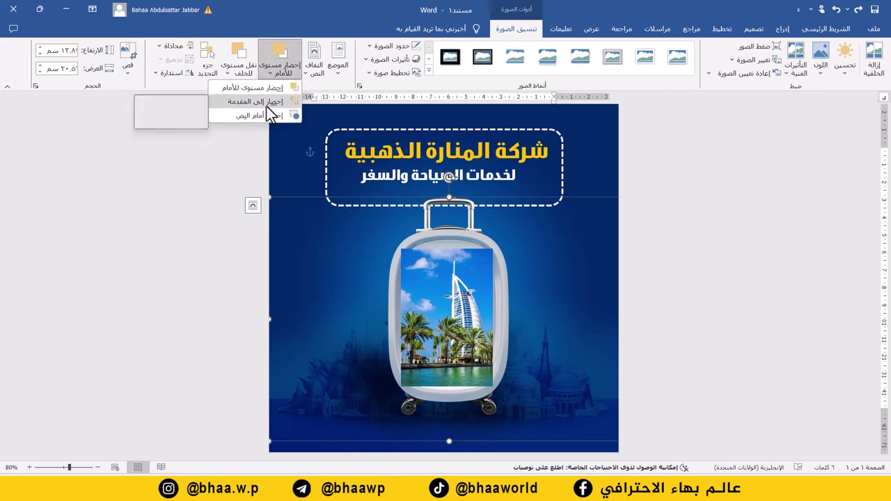
left_click(266, 107)
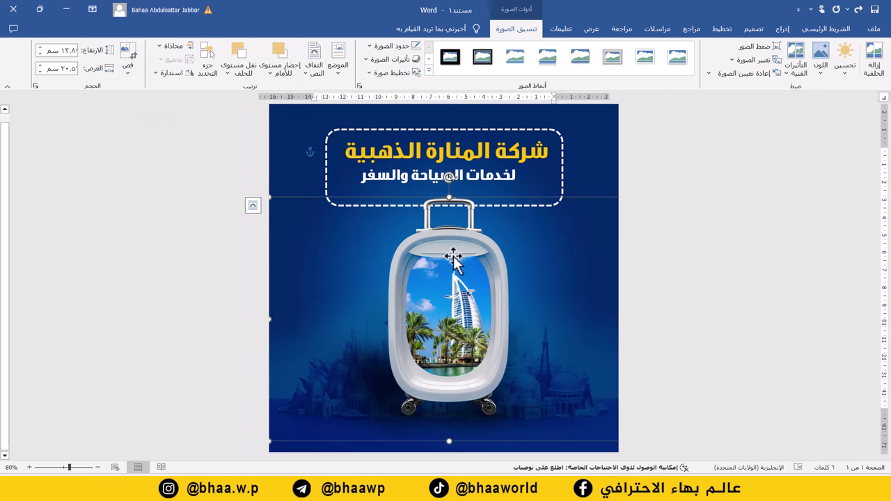
left_click(419, 269)
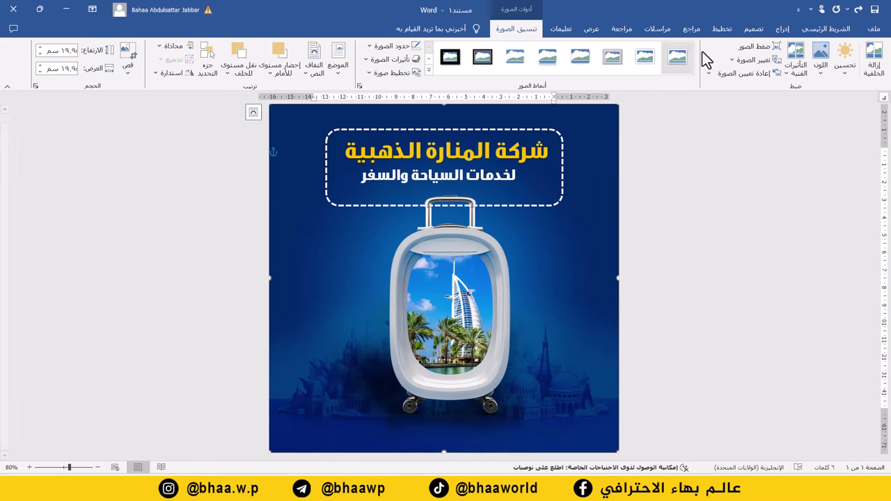
- Insert the plane tickets picture with Behind Text wrapping
left_click(783, 29)
left_click(758, 62)
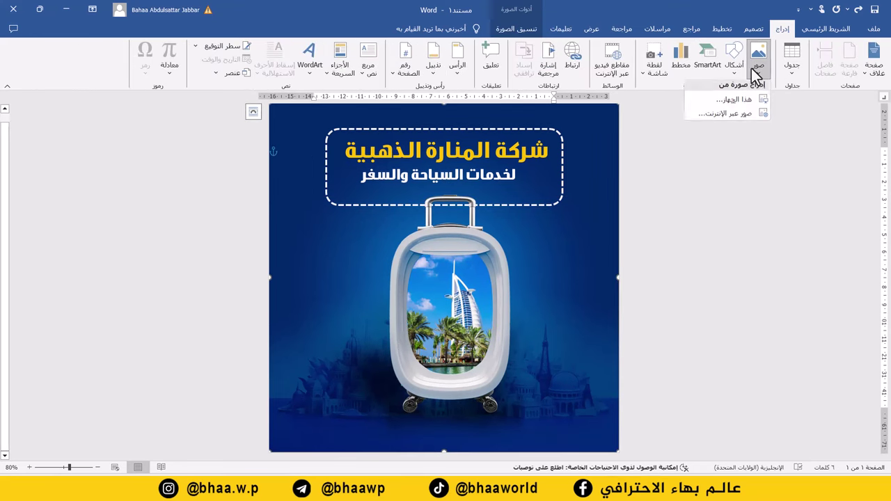
left_click(734, 99)
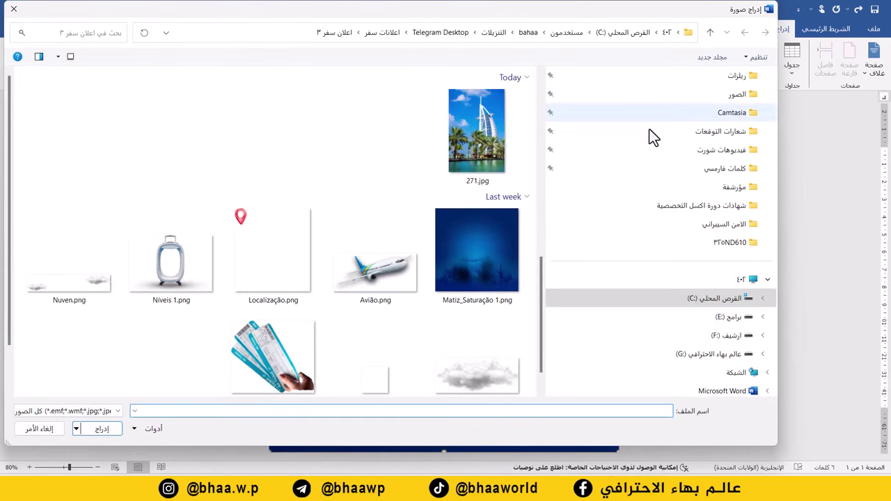
double_click(284, 369)
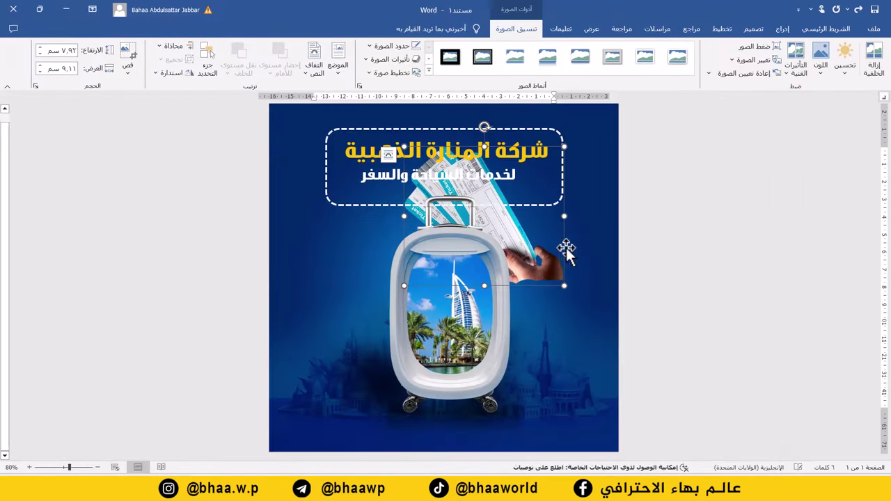
left_click(315, 74)
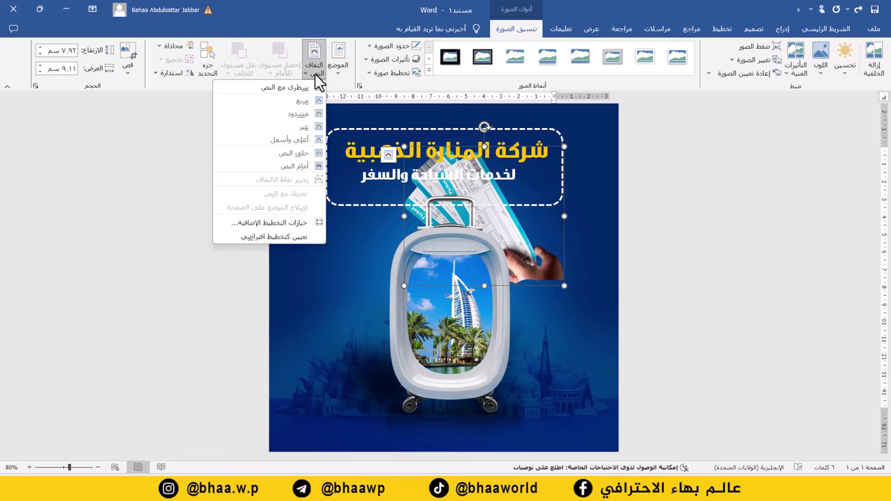
left_click(296, 155)
- Tuck the tickets against the suitcase's left side and shrink them to about 6.86 × 7.89 cm
left_click_drag(541, 280, 425, 367)
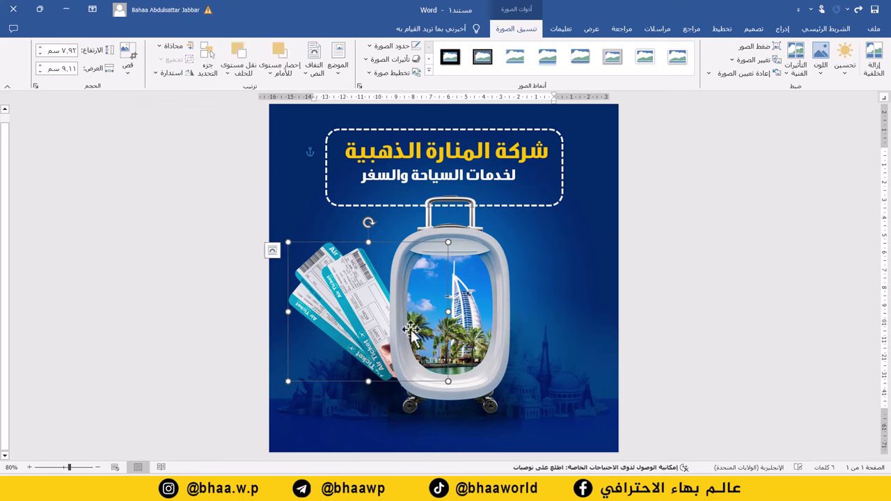
key("Right")
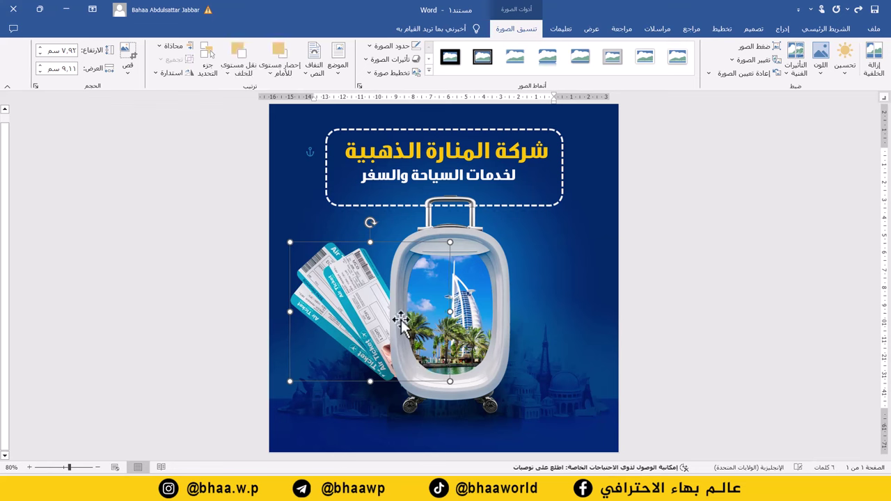
key("Right")
key("Right")
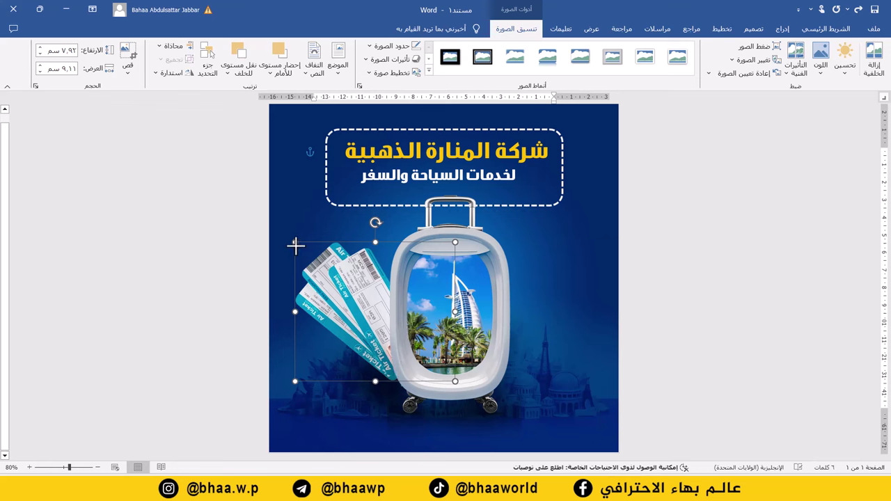
left_click_drag(296, 243, 303, 288)
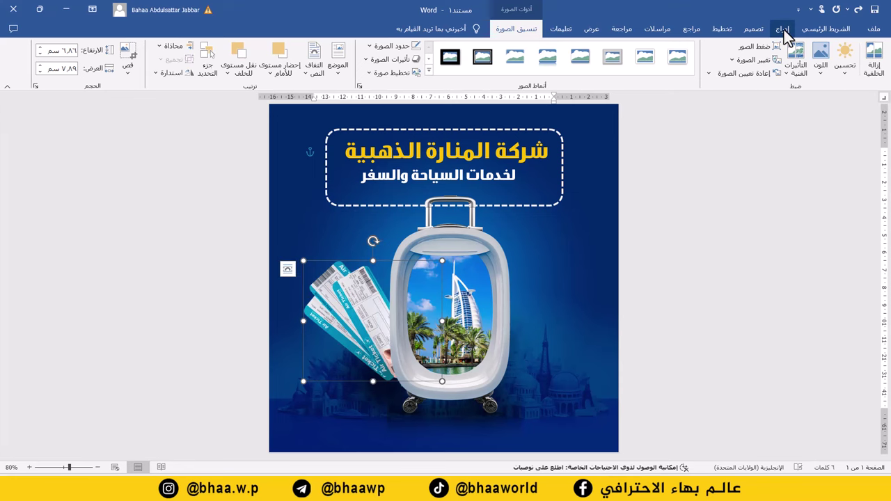
- Insert the cloud pair picture from this computer and set its wrapping to Behind Text
left_click(784, 30)
left_click(763, 70)
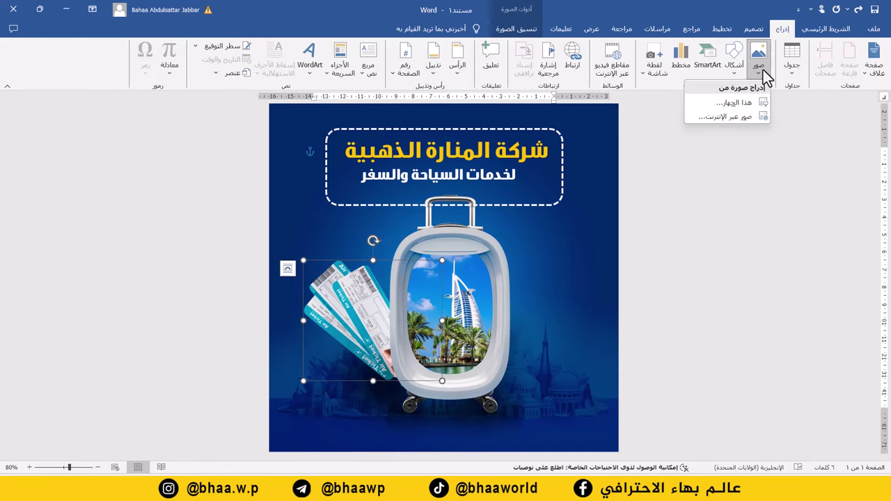
left_click(740, 101)
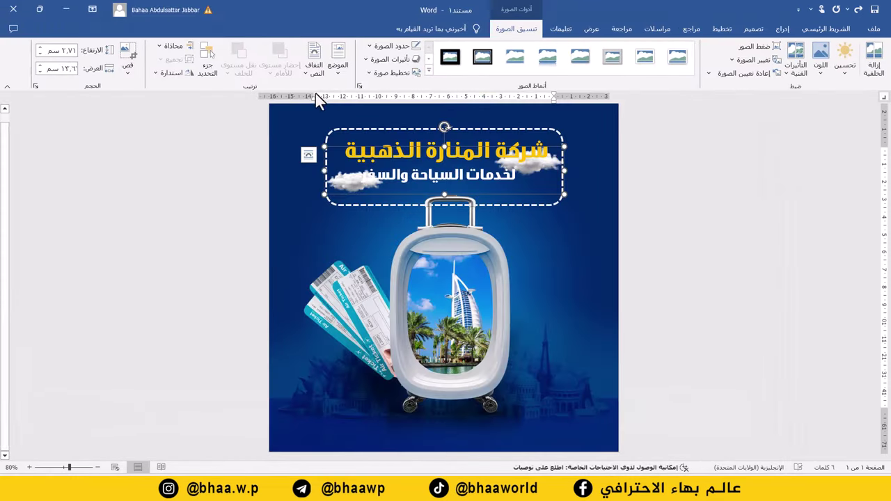
left_click(317, 78)
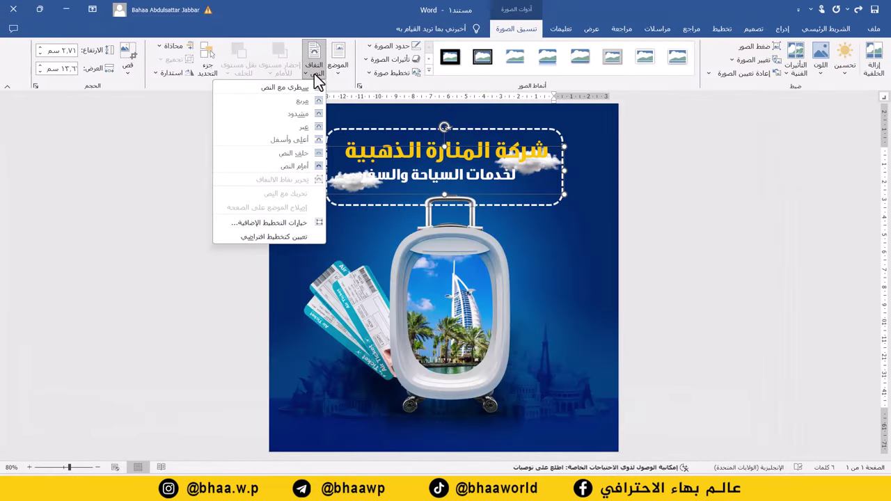
left_click(296, 154)
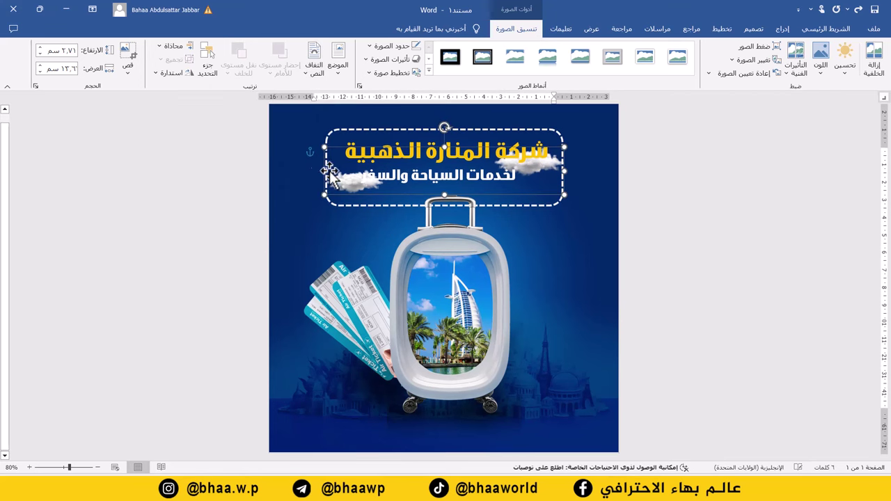
- Move the clouds down below the title and enlarge them beside the suitcase
key("Down")
key("Down")
key("Down")
key("Down")
key("Down")
key("Down")
key("Down")
key("Down")
key("Down")
key("Down")
key("Down")
key("Down")
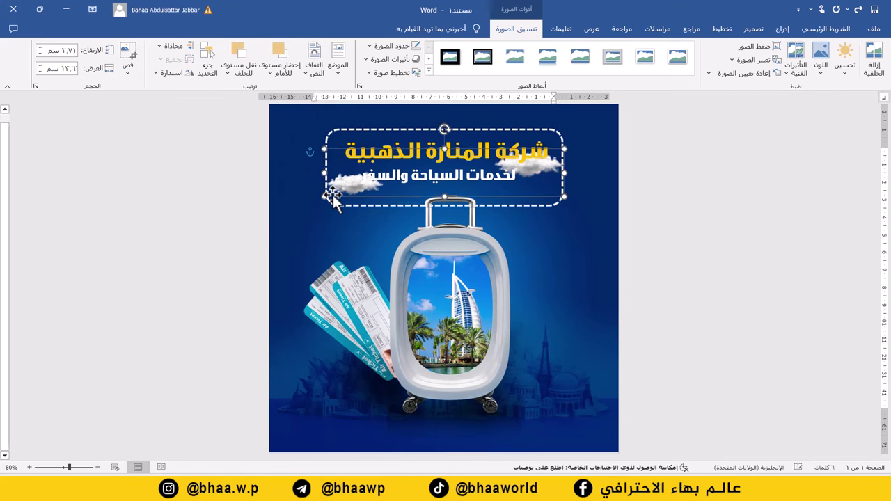
key("Down")
key("Down")
key("Down")
key("Down")
key("Down")
key("Down")
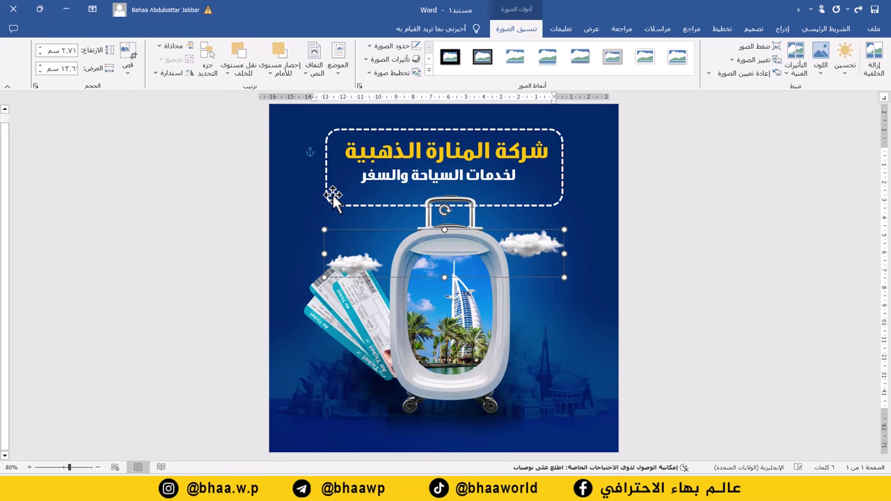
key("Down")
key("Down")
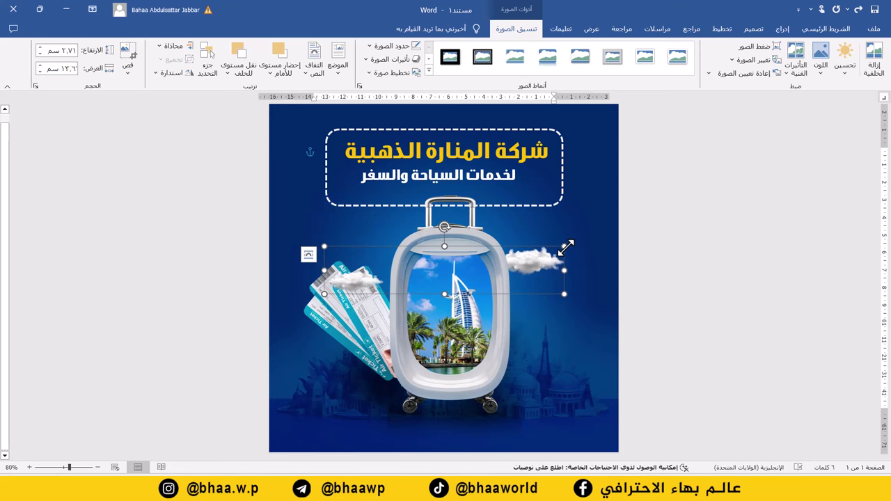
left_click_drag(567, 246, 592, 240)
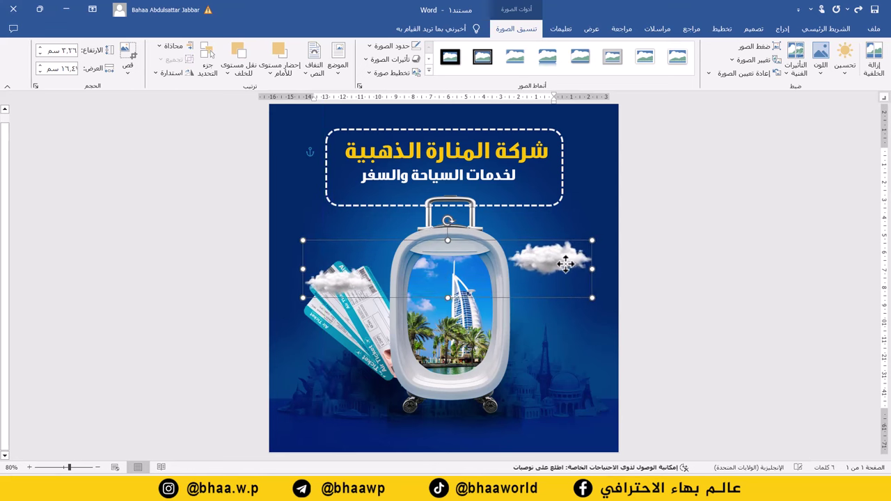
key("Down")
key("Down")
key("Right")
key("Right")
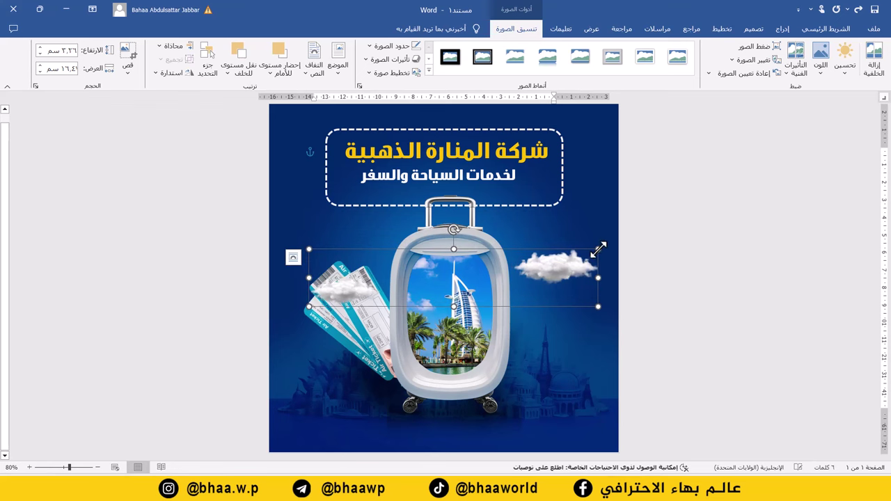
key("Down")
key("Down")
key("Down")
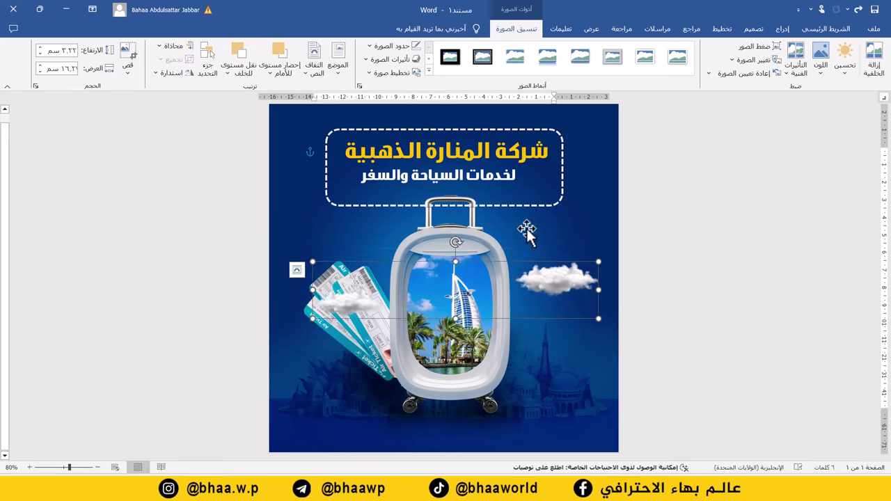
- Insert the Localização.png location pin picture from this computer
left_click(786, 29)
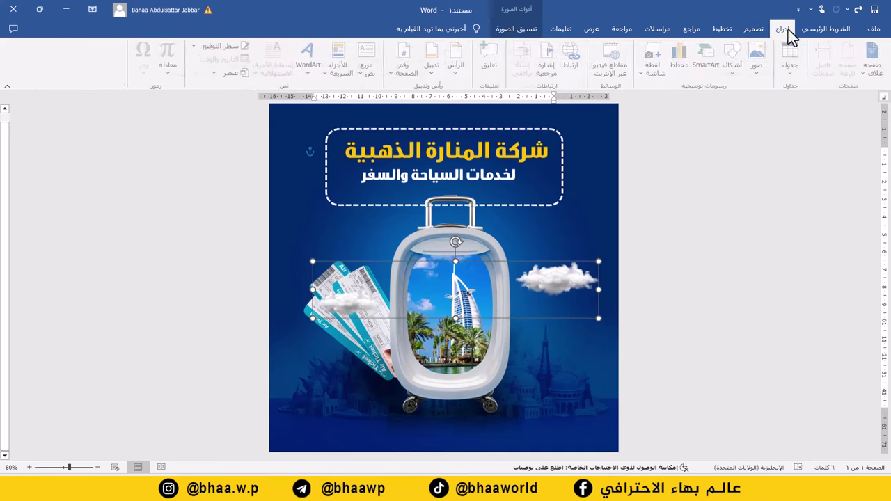
left_click(760, 70)
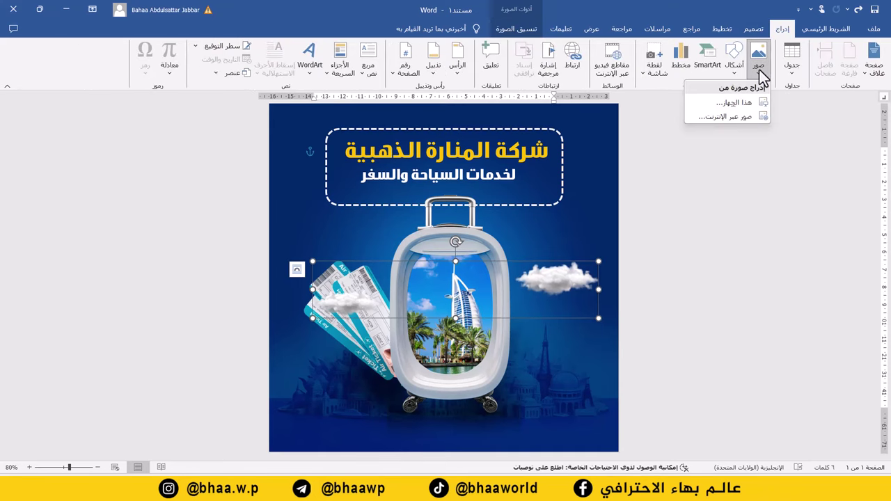
left_click(729, 103)
left_click(292, 248)
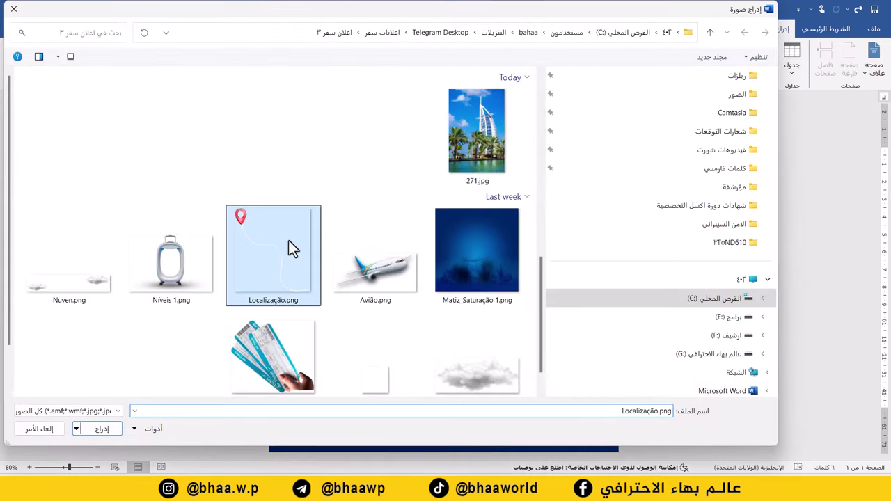
double_click(279, 243)
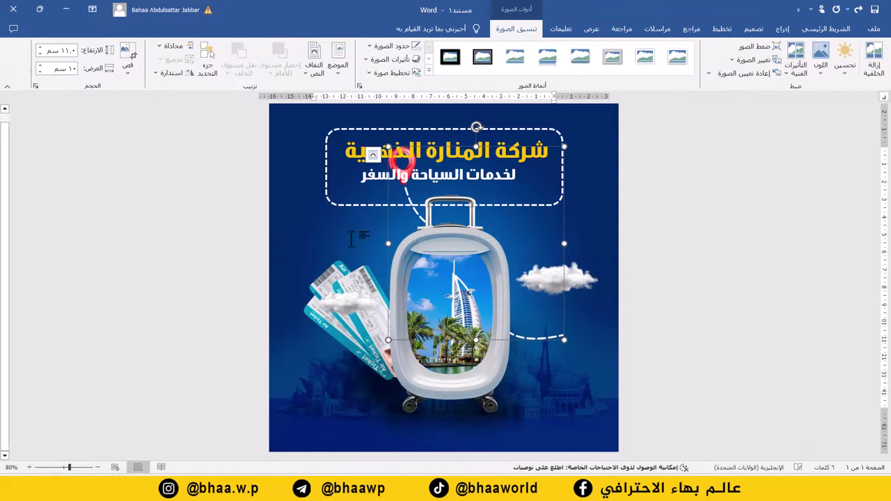
- Wrap the pin Behind Text, shrink it, and position it above the tickets
left_click(314, 65)
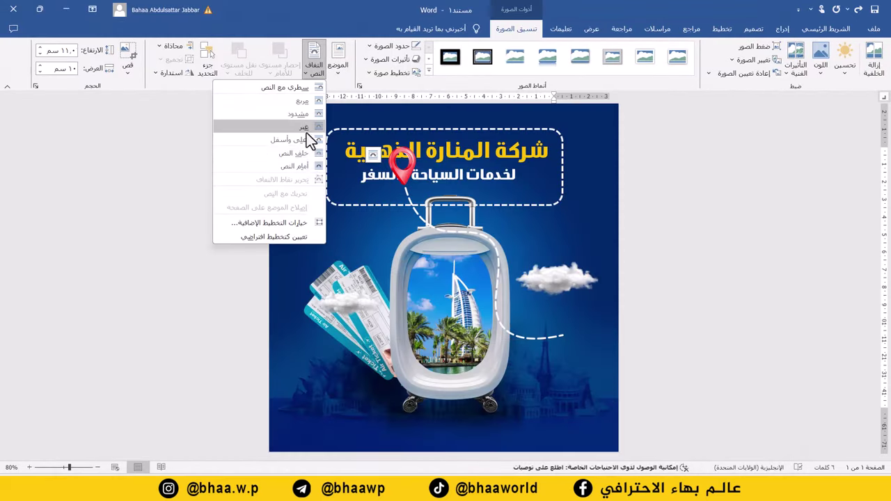
left_click(296, 156)
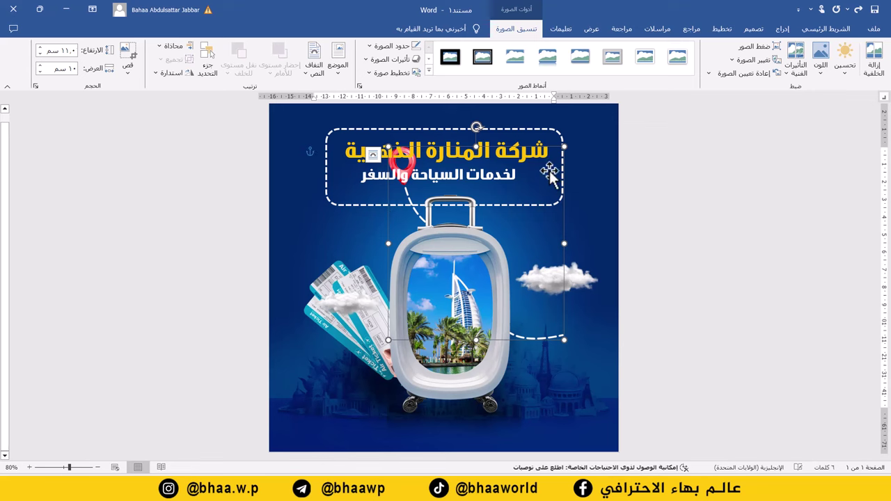
left_click_drag(512, 146, 515, 185)
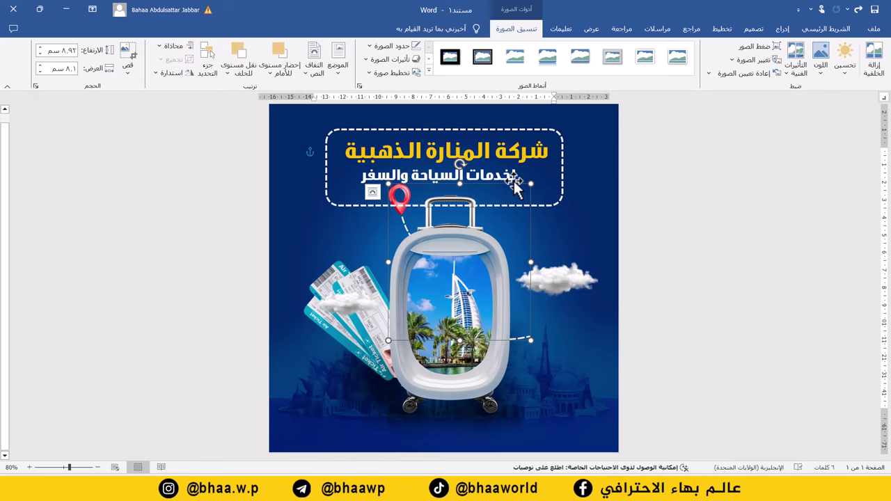
key("Left")
key("Left")
key("Left")
key("Left")
key("Left")
key("Left")
key("Left")
key("Left")
key("Left")
key("Left")
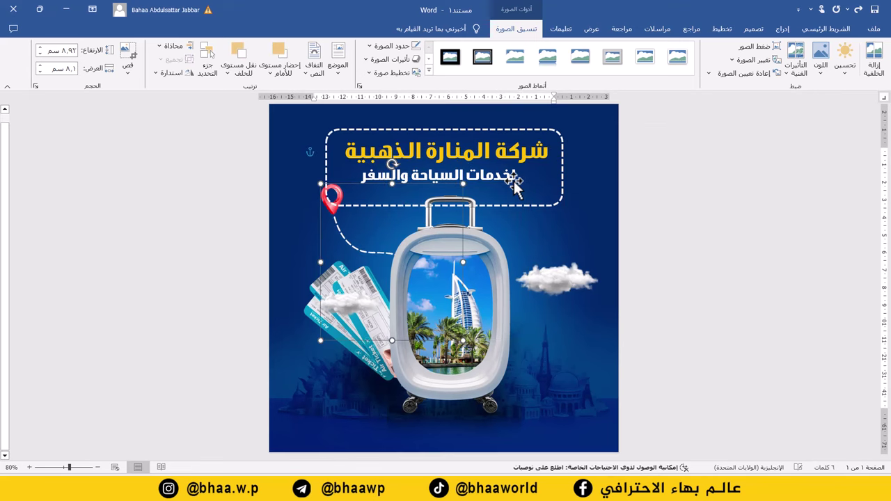
key("Down")
key("Down")
key("Down")
key("Down")
key("Down")
key("Down")
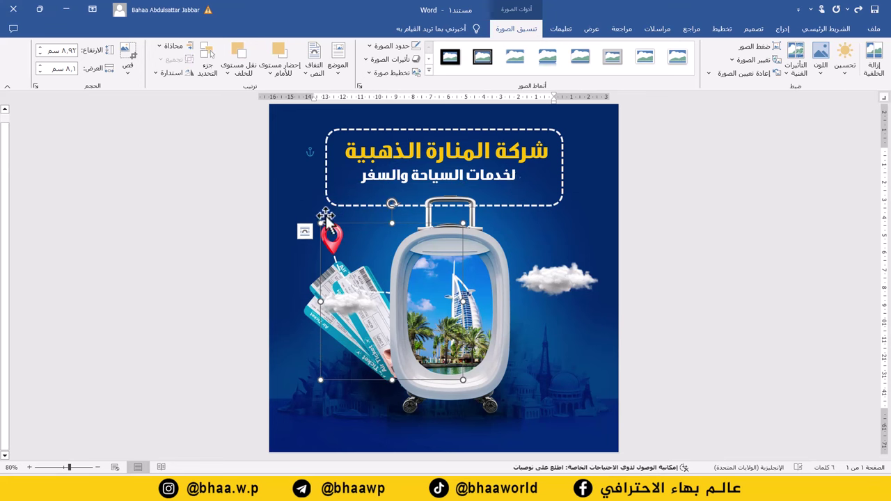
left_click_drag(319, 220, 338, 242)
left_click_drag(376, 306, 390, 282)
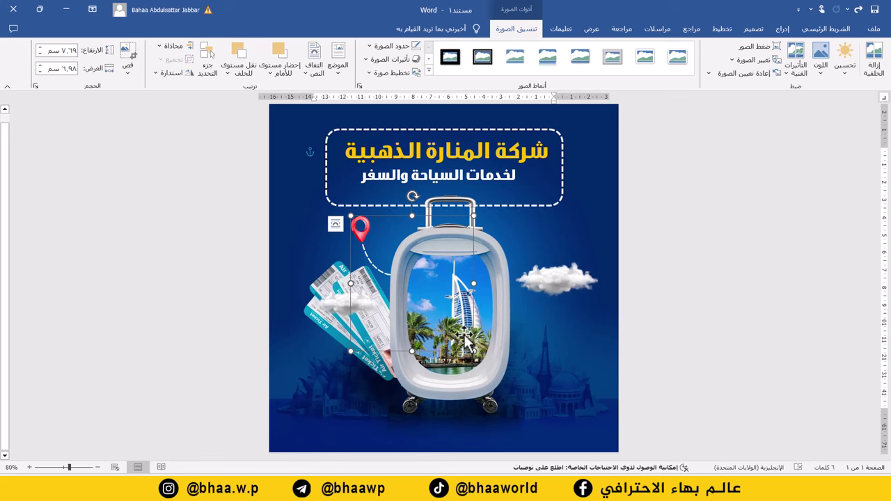
- Nudge the tickets picture slightly right, then select the suitcase picture
left_click(325, 304)
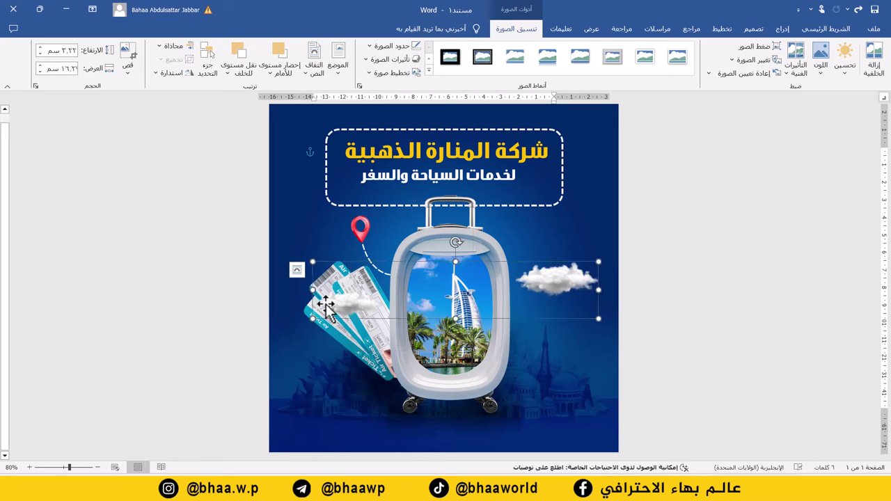
key("Right")
key("Right")
key("Right")
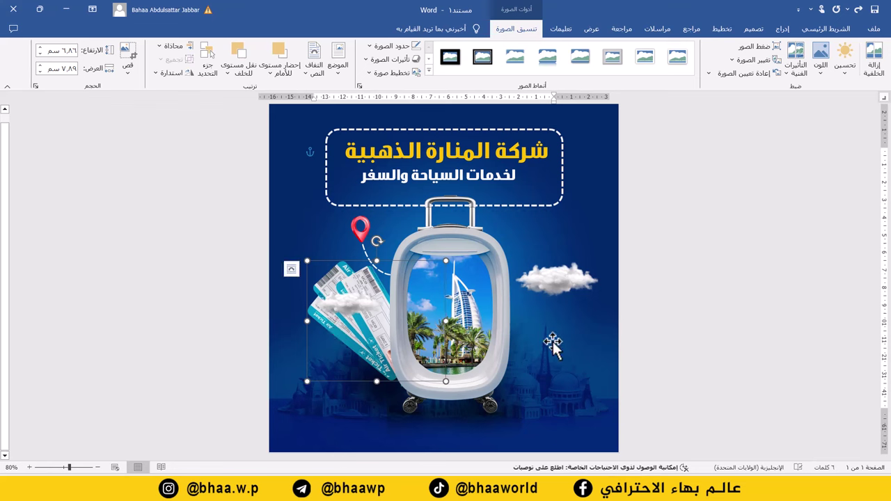
left_click(483, 252)
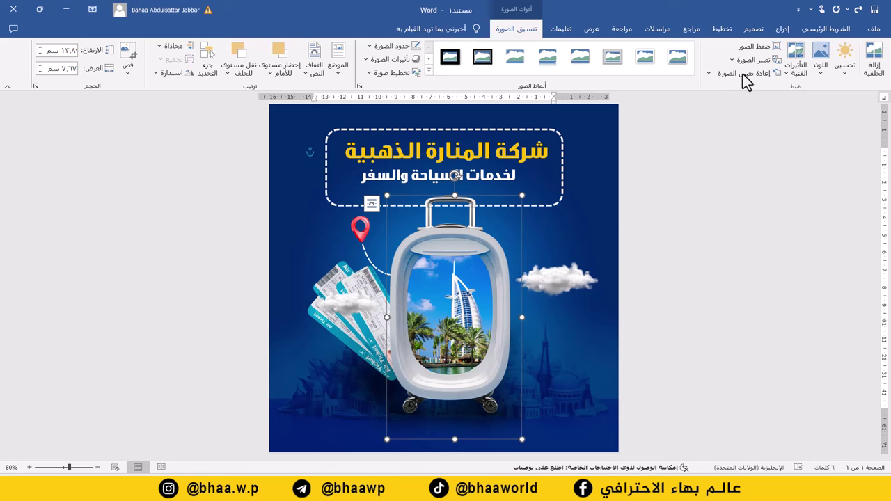
- Insert the Avião.png airplane picture from this computer
left_click(783, 29)
left_click(759, 59)
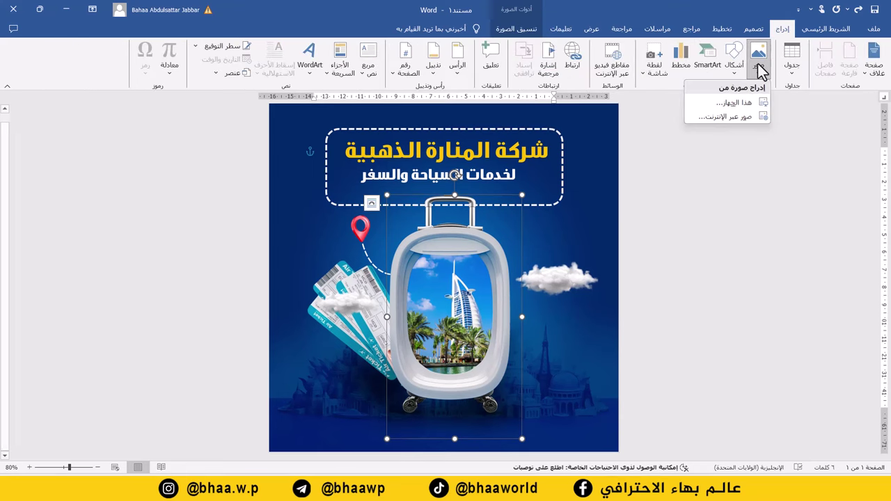
left_click(737, 102)
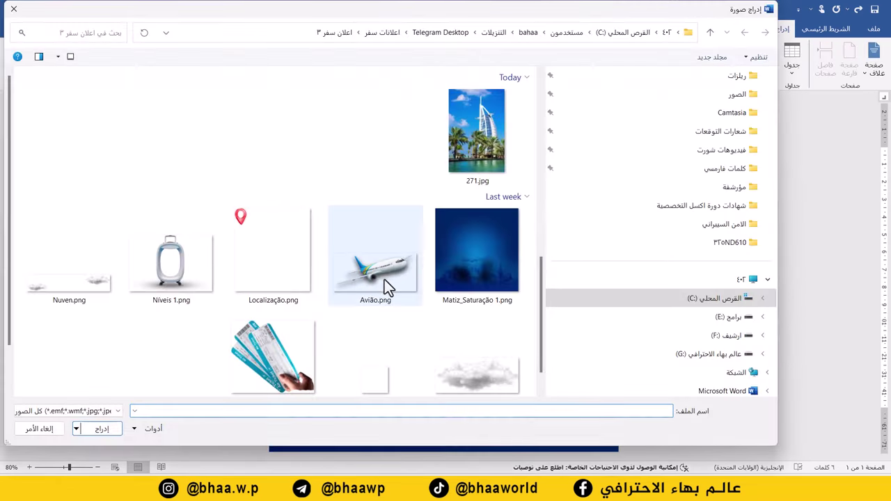
double_click(385, 280)
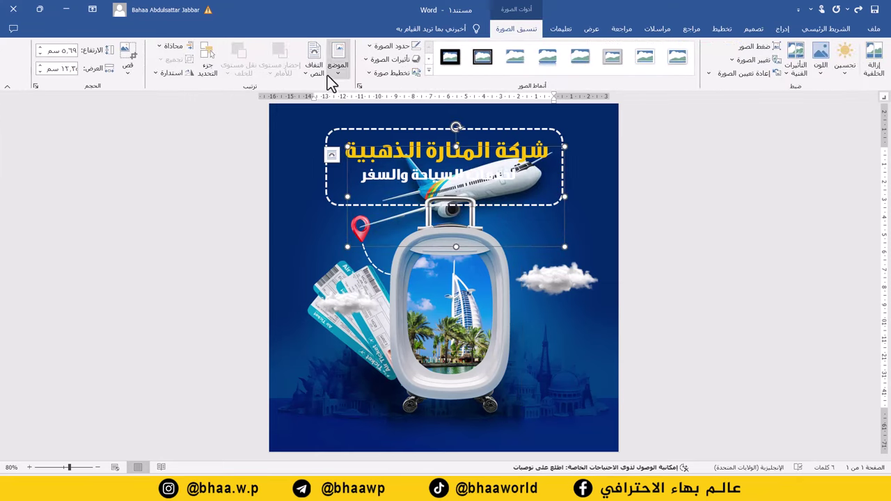
- Set the airplane In Front of Text, shrink it, and place it across the suitcase window
left_click(315, 70)
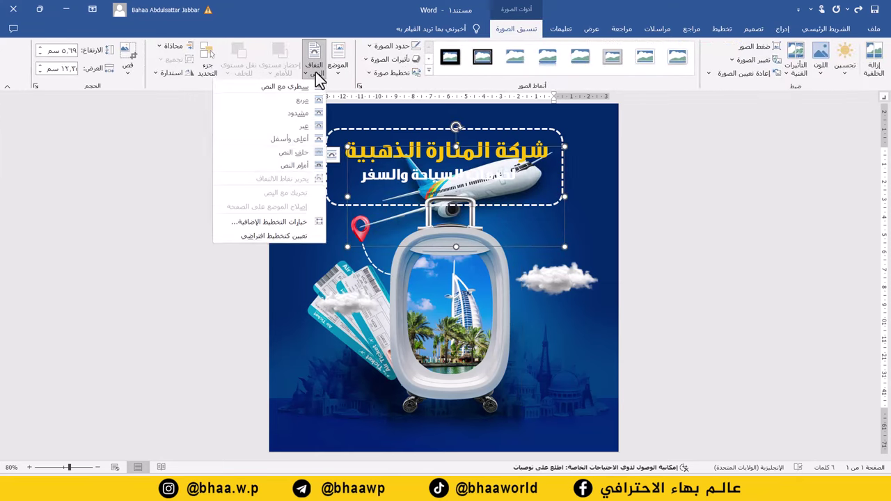
left_click(294, 168)
left_click_drag(478, 192, 500, 326)
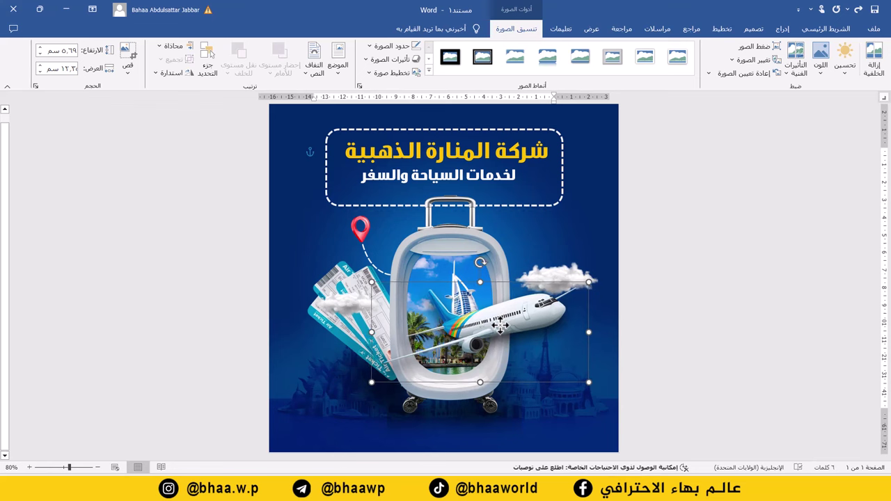
left_click_drag(590, 281, 566, 293)
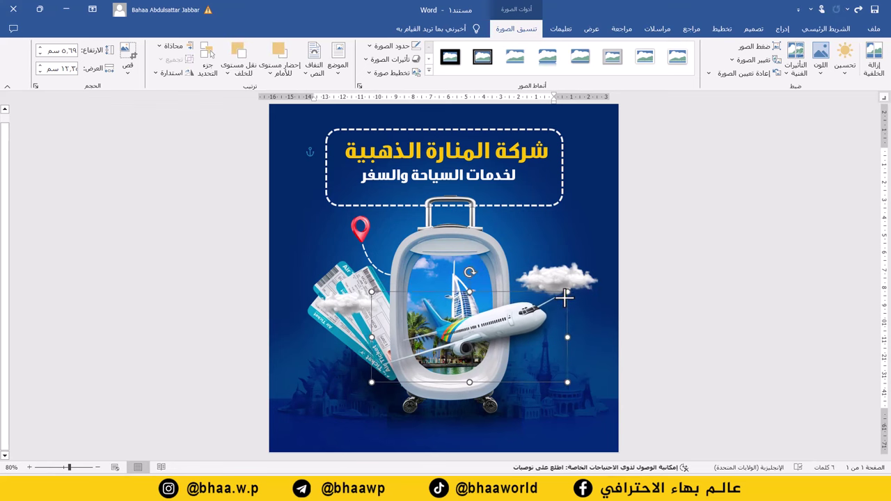
left_click_drag(519, 318, 553, 310)
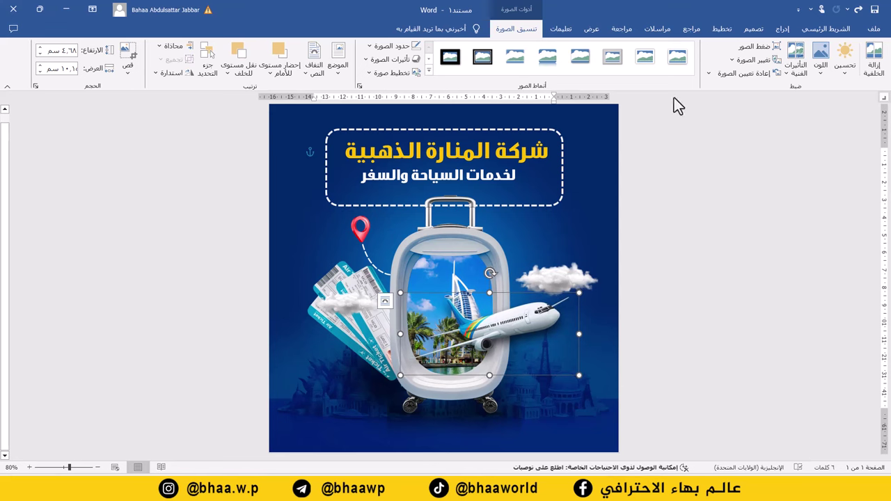
- Insert another cloud picture from this computer
left_click(783, 29)
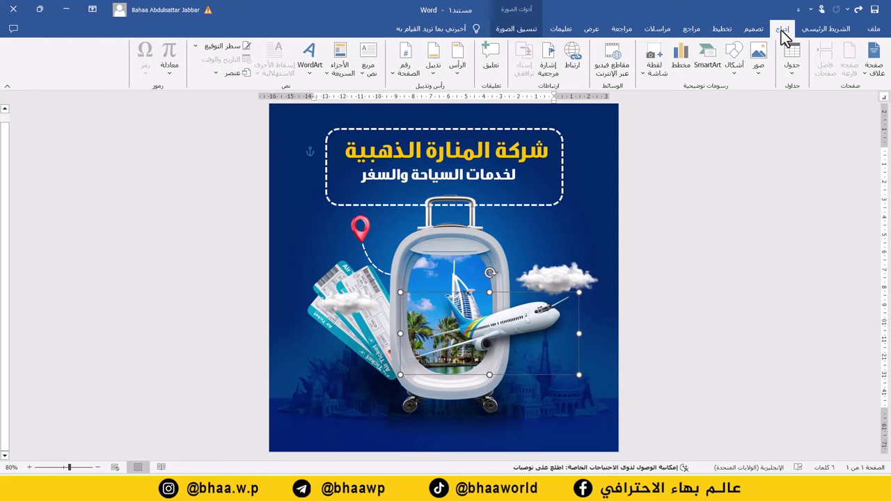
left_click(760, 69)
left_click(725, 104)
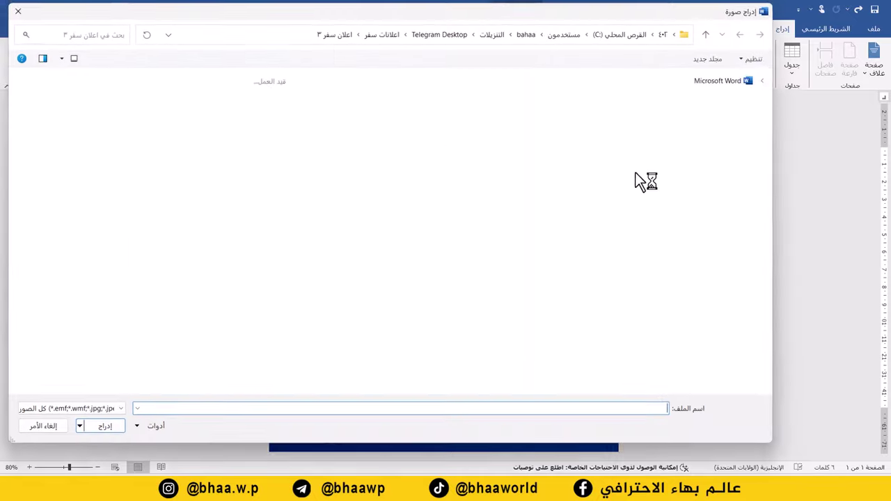
double_click(473, 358)
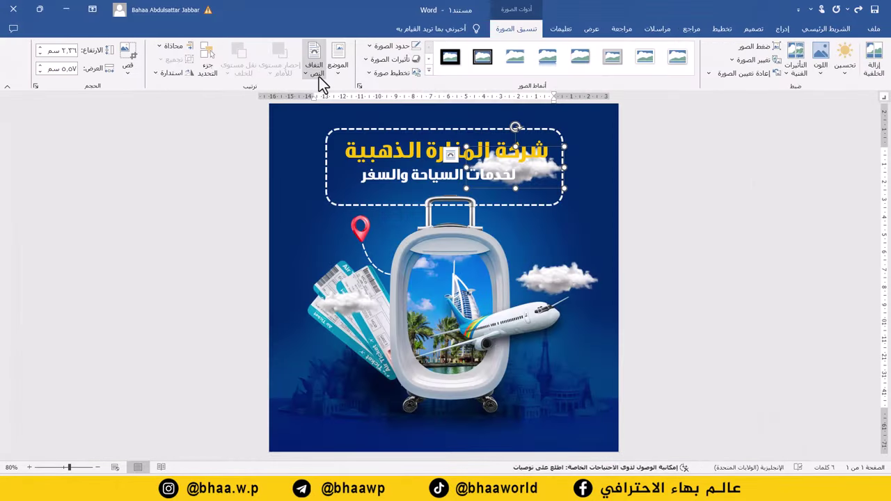
- Set the cloud In Front of Text, shrink it, and place it below the airplane
left_click(319, 76)
left_click(308, 162)
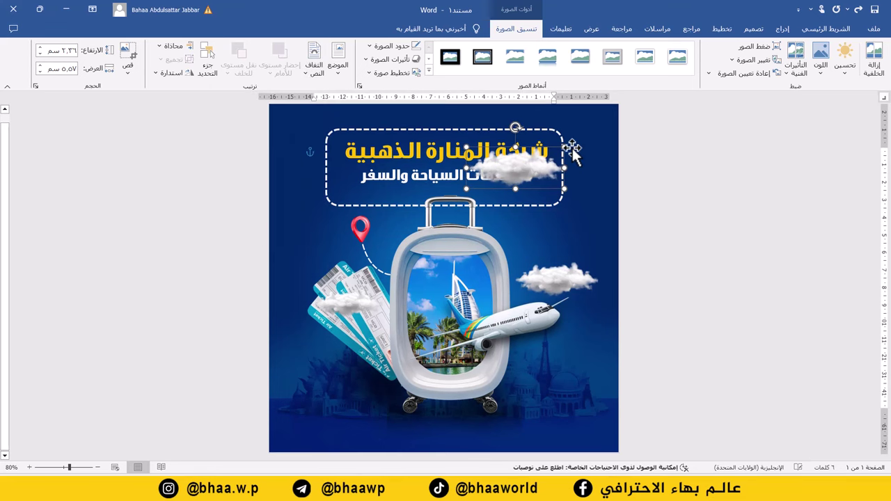
left_click_drag(564, 140, 557, 153)
key("Down")
key("Down")
key("Down")
key("Down")
key("Down")
key("Down")
key("Down")
key("Down")
key("Down")
key("Down")
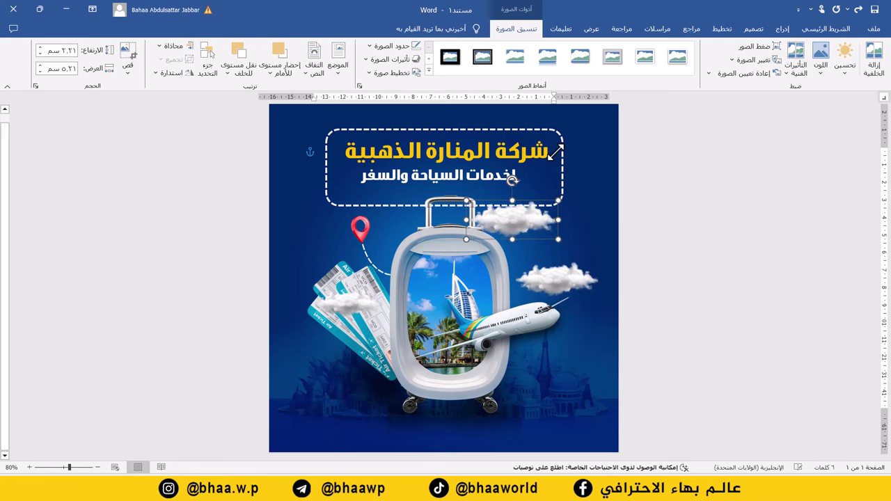
left_click_drag(517, 224, 531, 369)
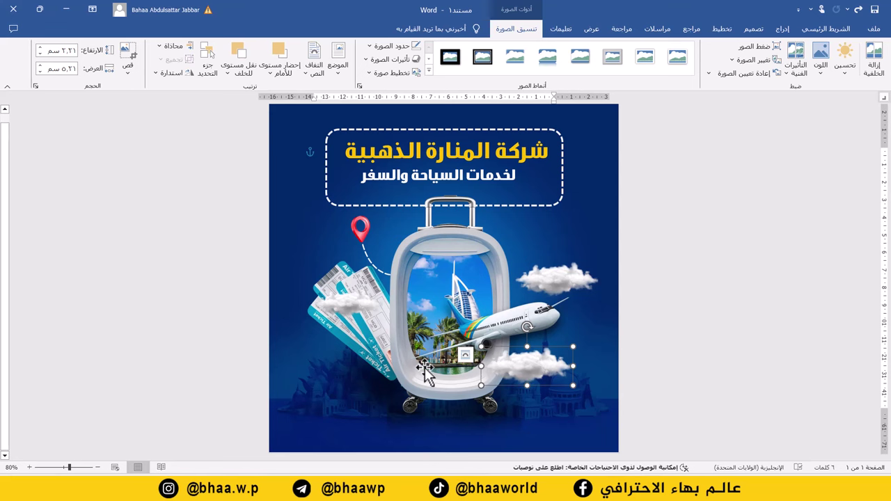
left_click_drag(435, 373, 436, 372)
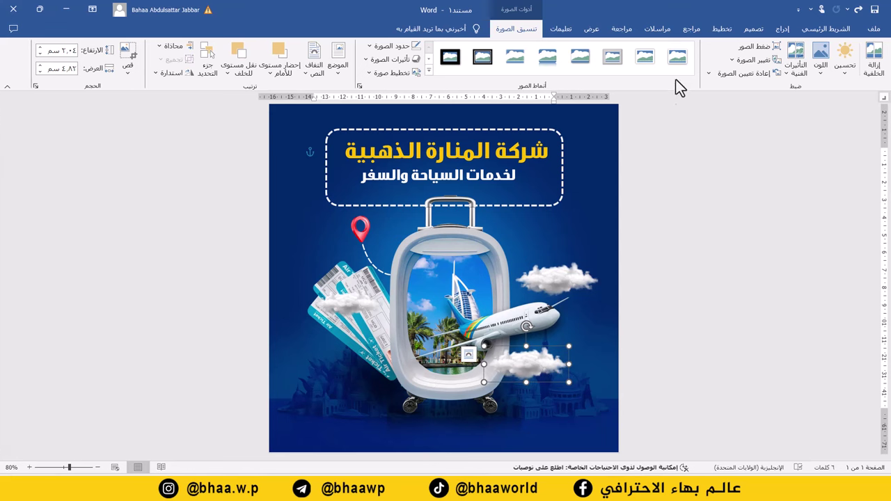
left_click(781, 30)
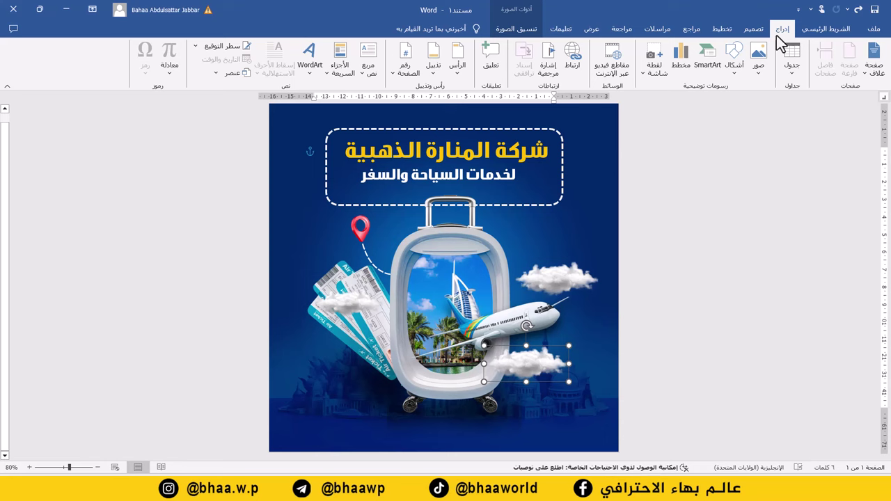
- Insert the phone icon, float it In Front of Text, and move it to the bottom-left corner
left_click(759, 69)
left_click(740, 105)
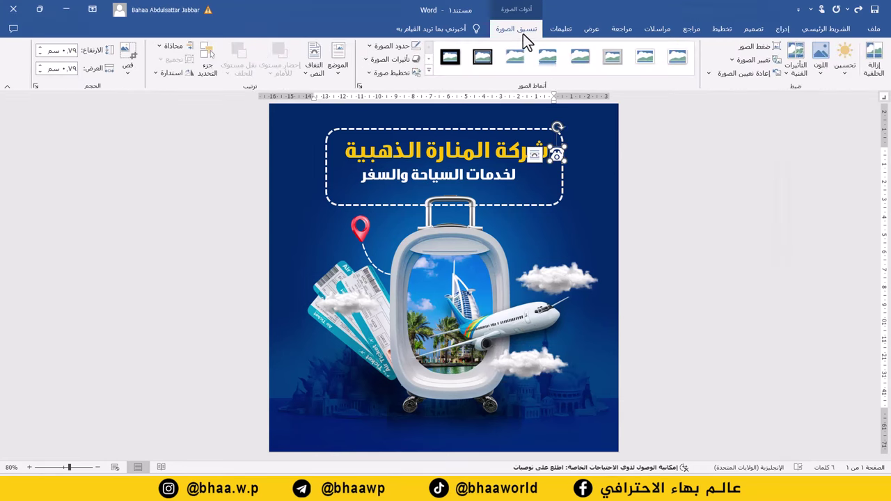
left_click(314, 66)
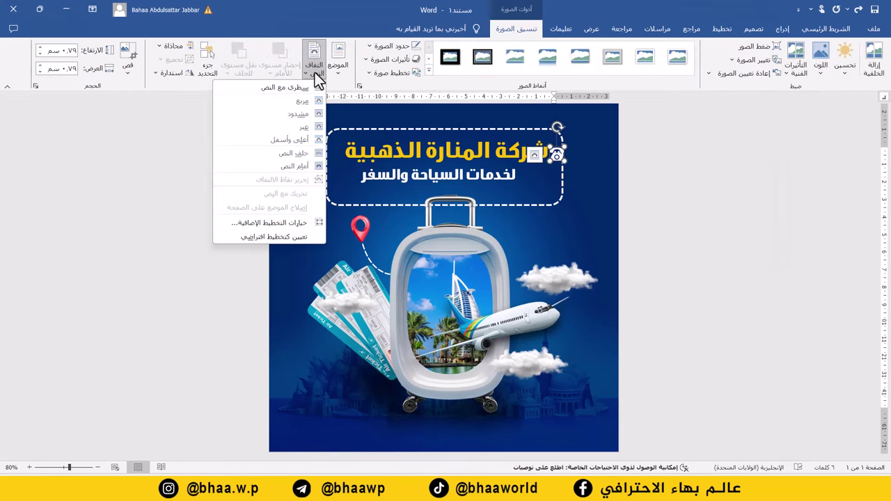
left_click(299, 166)
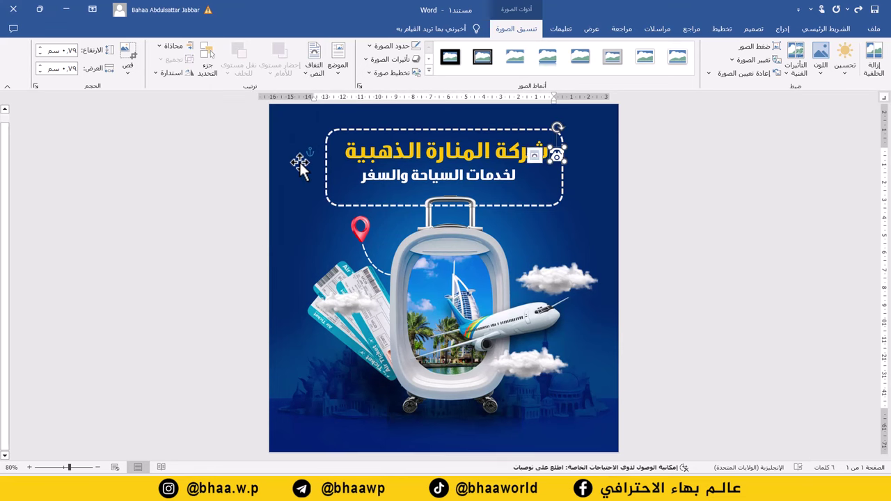
key("Down")
key("Down")
key("Down")
key("Down")
key("Down")
key("Down")
key("Down")
key("Down")
key("Down")
key("Down")
key("Down")
key("Down")
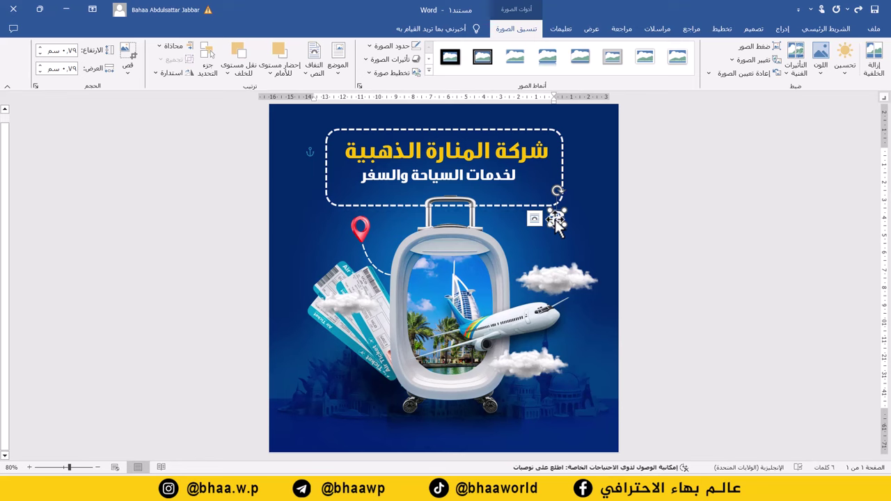
left_click_drag(557, 223, 298, 430)
left_click(782, 29)
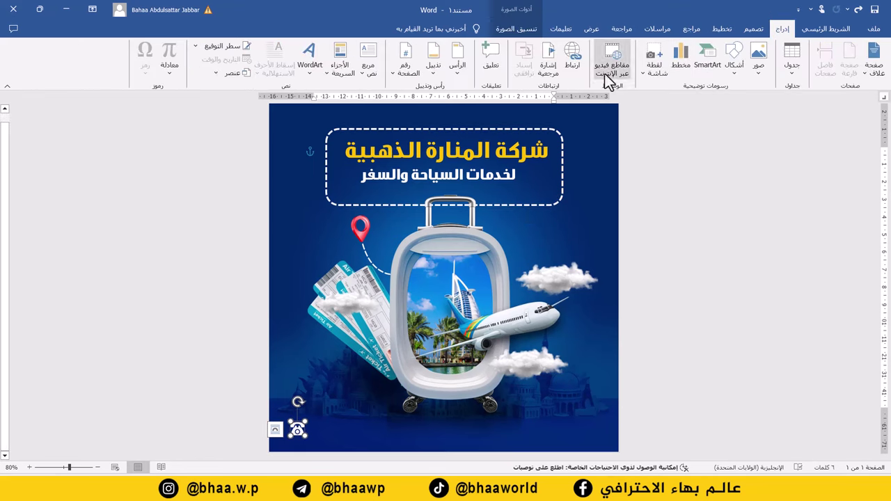
- Paste a copy of the subtitle text box at the bottom edge and replace its text with the phone number
left_click(348, 69)
left_click(370, 70)
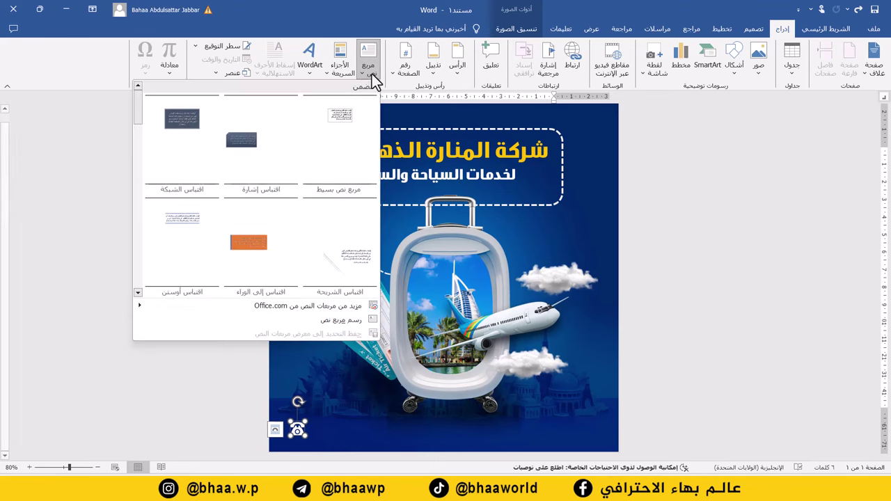
left_click(477, 176)
left_click(508, 171)
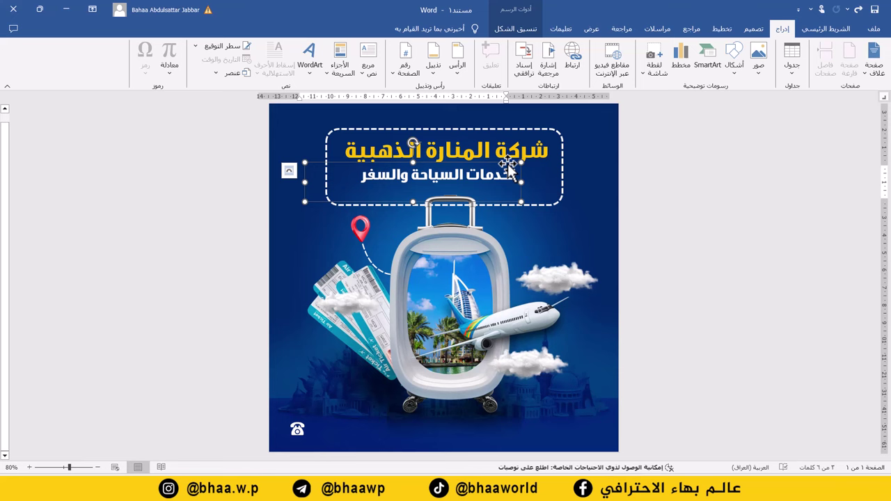
key("ctrl+v")
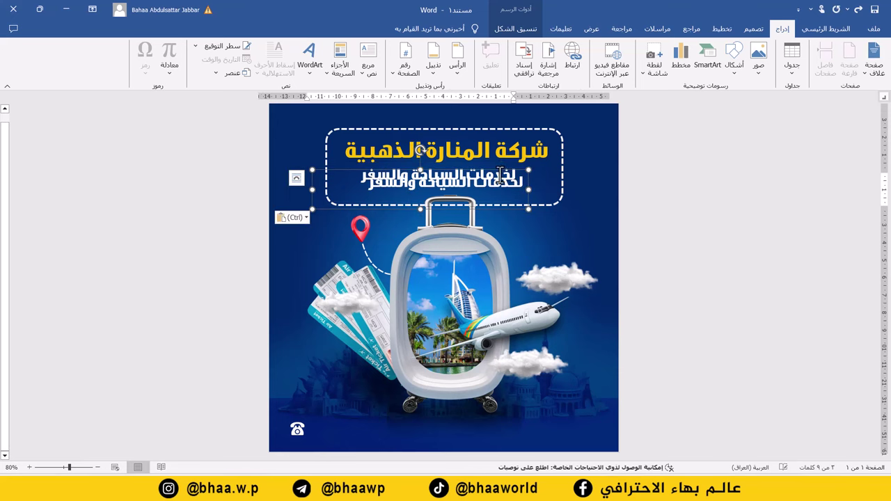
left_click_drag(503, 169, 447, 418)
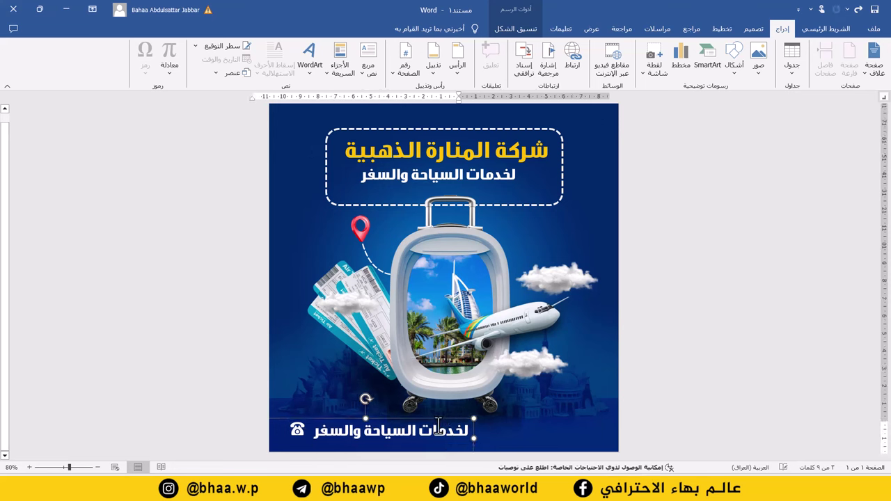
triple_click(434, 430)
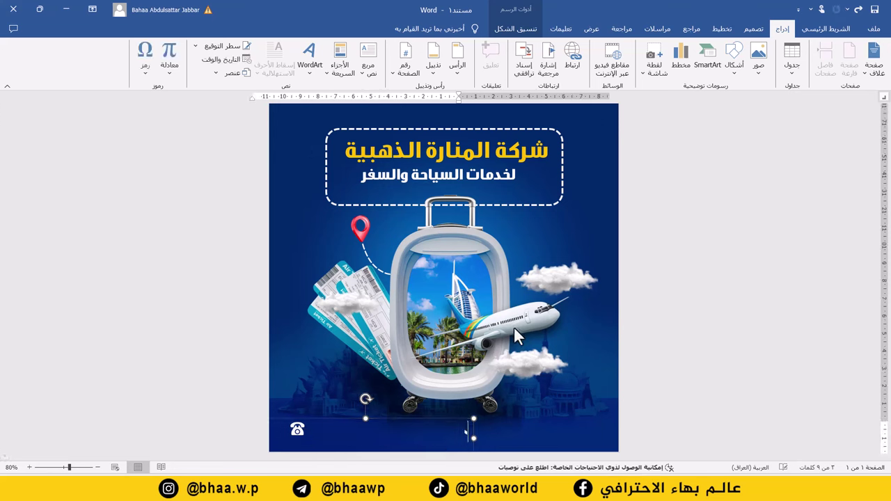
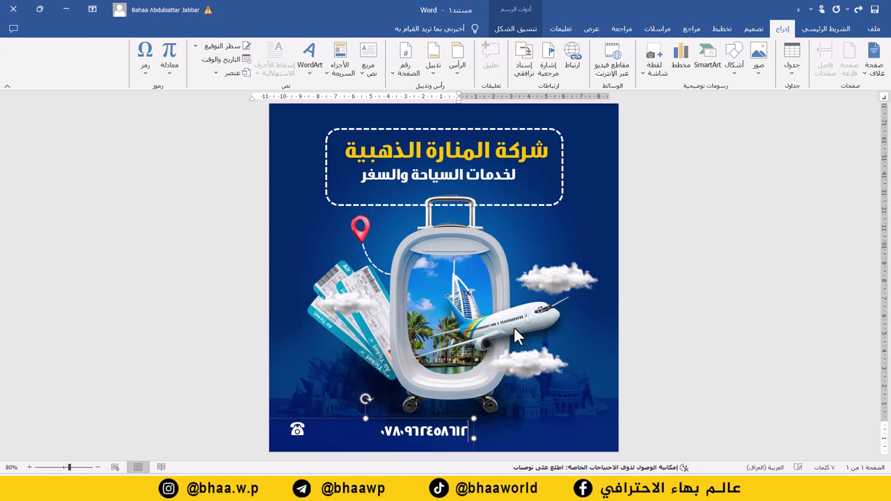
- Set the phone number in Ara ES Nawar at size 25, left-aligned, and fit it beside the phone icon
left_click(825, 28)
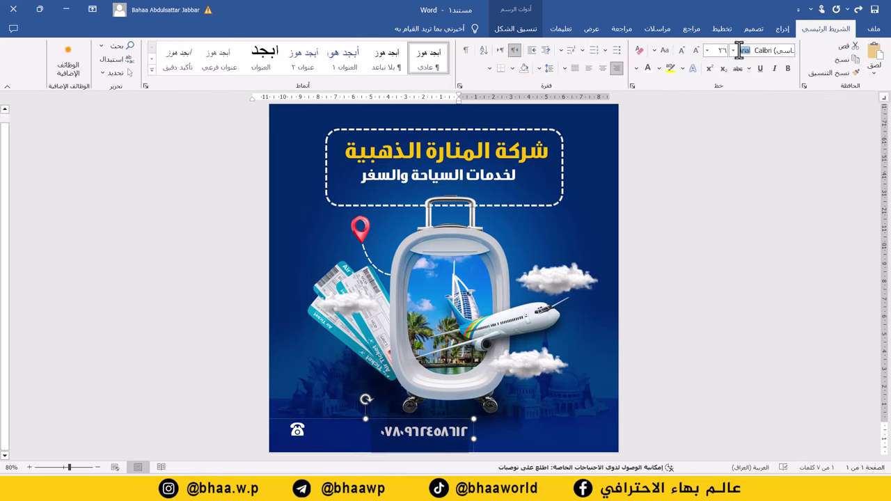
left_click(733, 51)
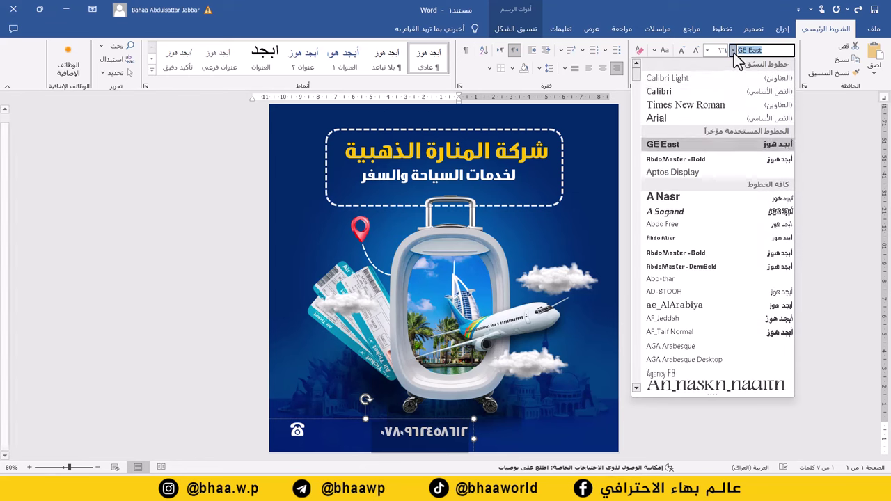
left_click(716, 172)
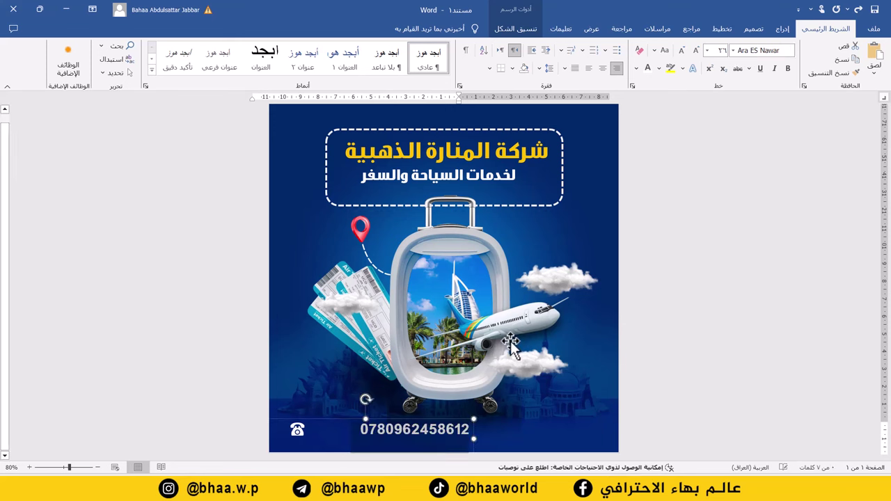
left_click(718, 51)
type("245")
key("Return")
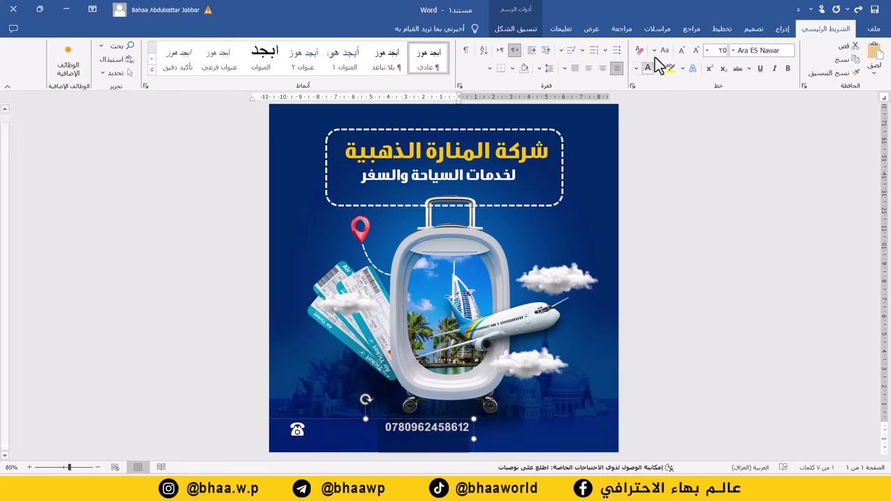
left_click(589, 69)
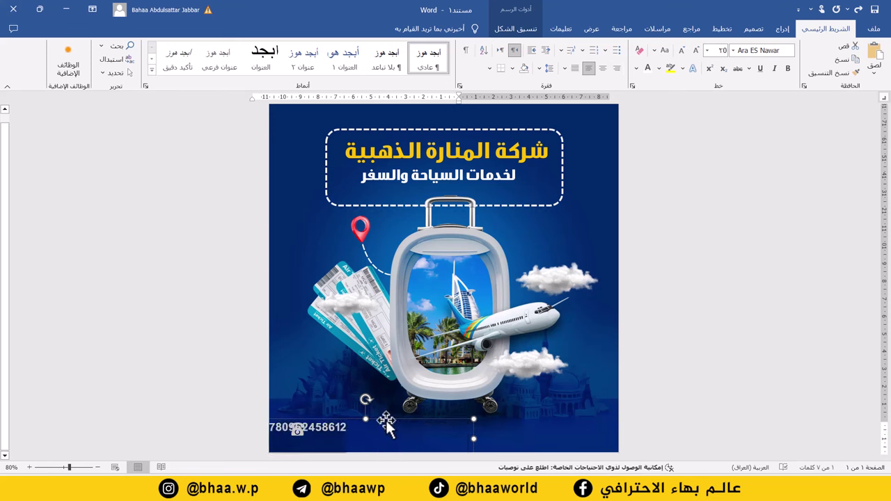
left_click_drag(394, 421, 448, 424)
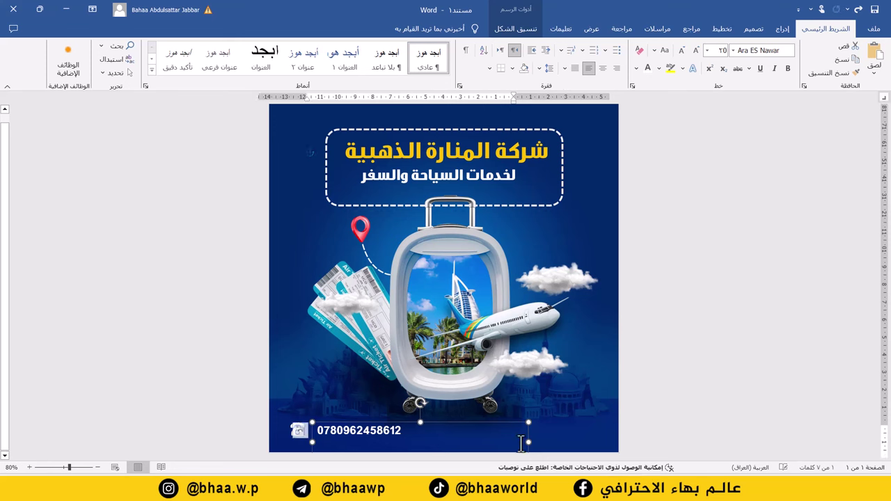
left_click_drag(529, 443, 381, 427)
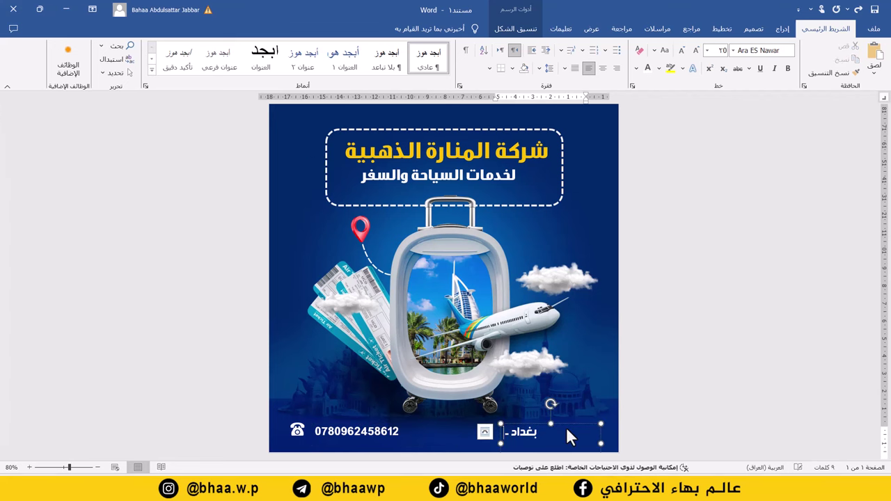
- Finish the Baghdad location line, then right-align it and set it in the GE East font
type("زيونة")
triple_click(566, 432)
key("ctrl+r")
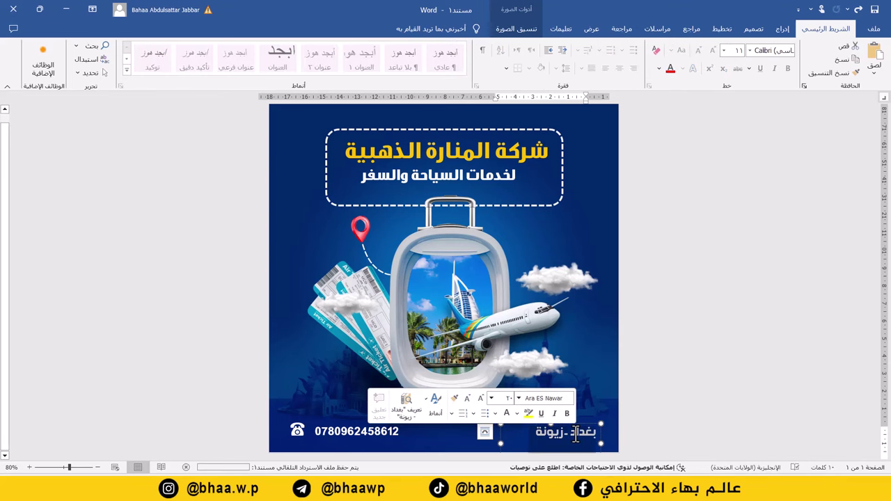
left_click(732, 52)
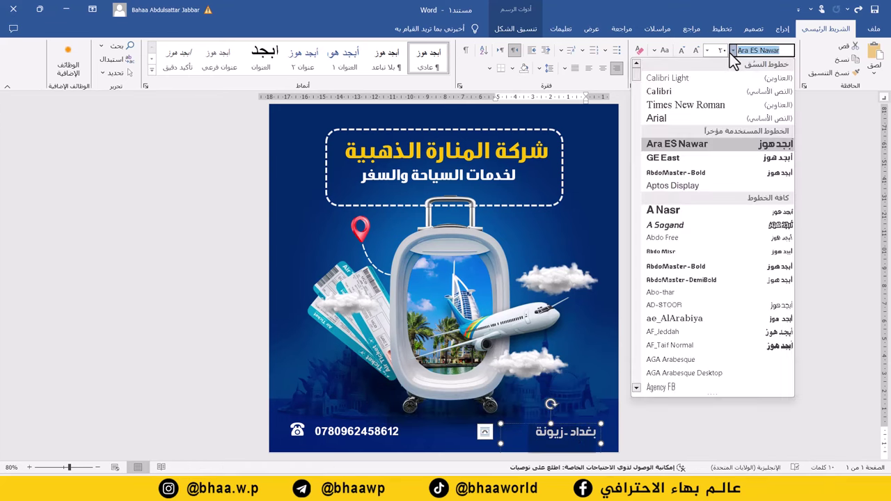
left_click(691, 159)
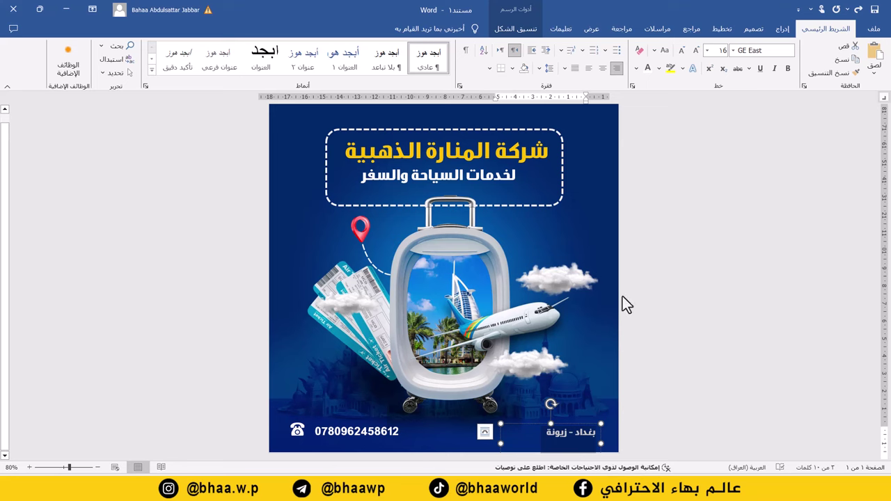
left_click(603, 240)
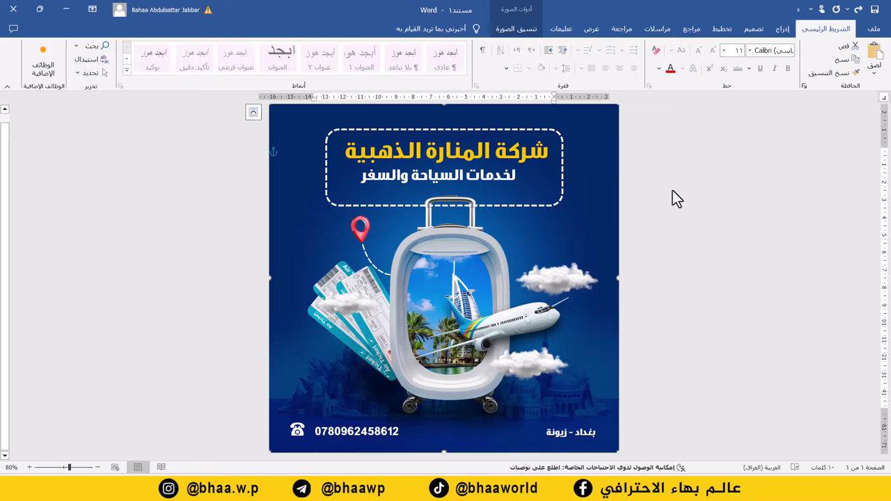